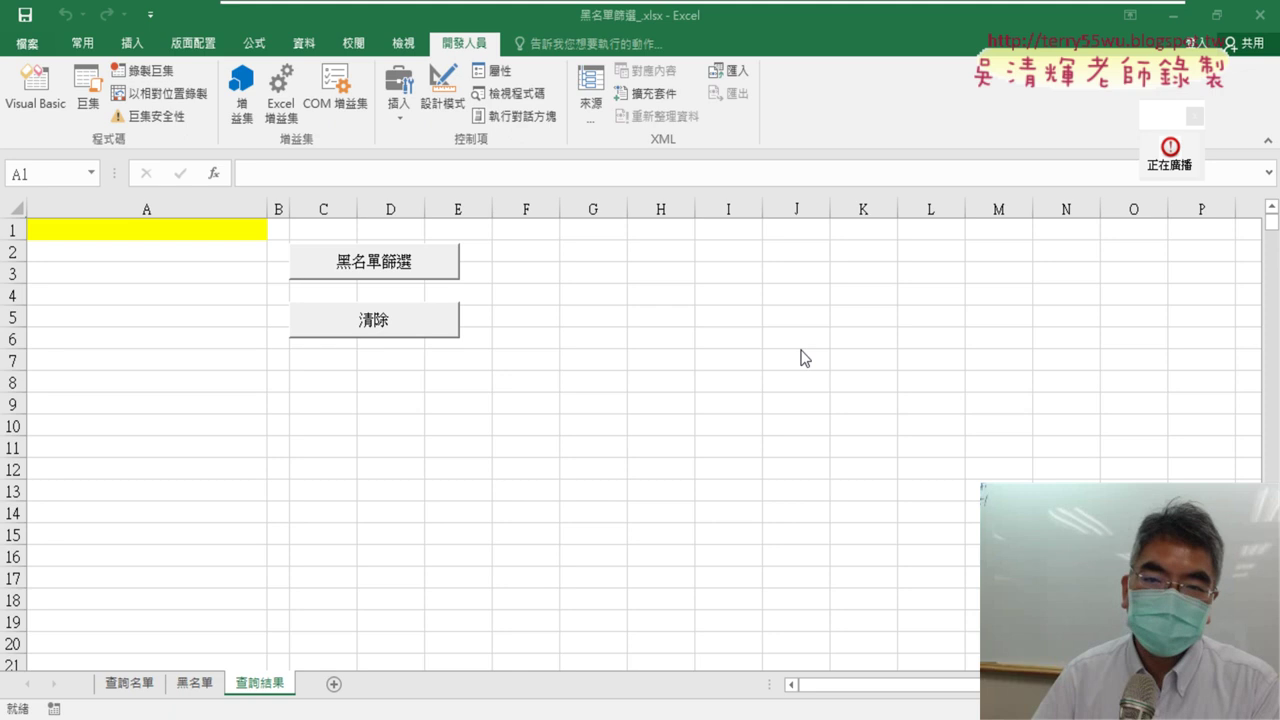
Look over the 查詢名單 and 黑名單 sheets, then return to the 查詢結果 sheet
left_click(135, 693)
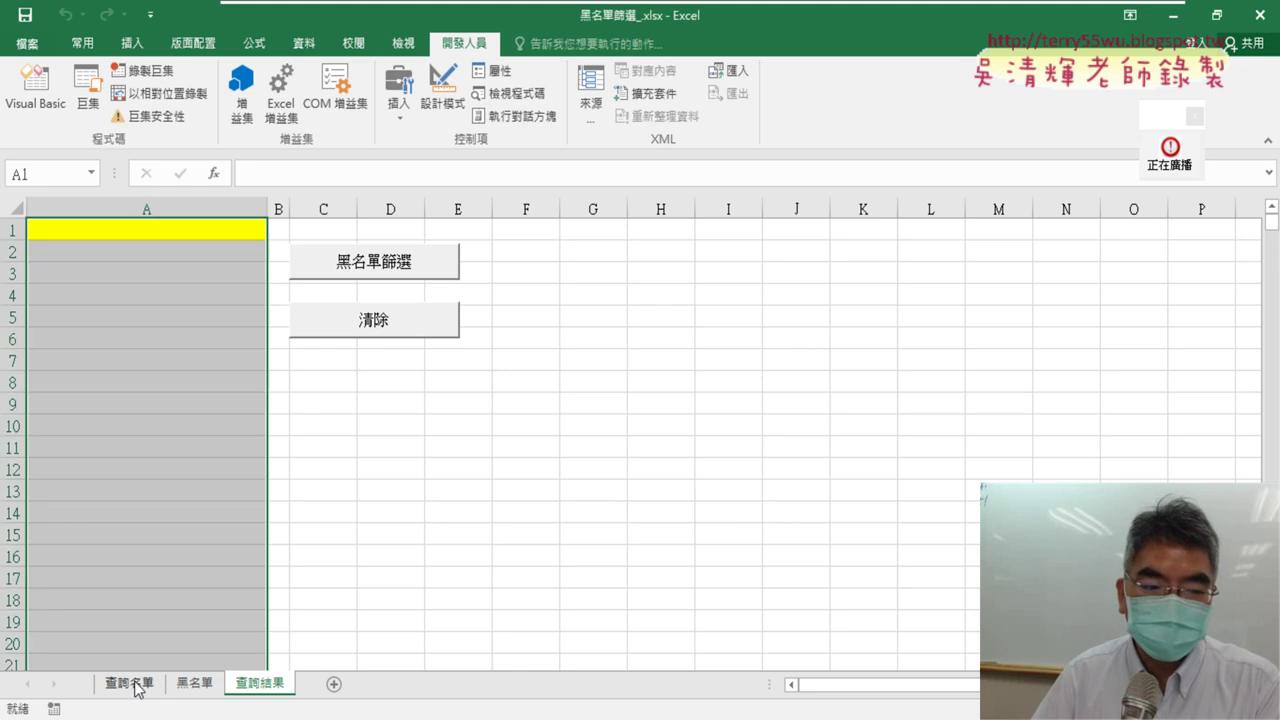
left_click(190, 690)
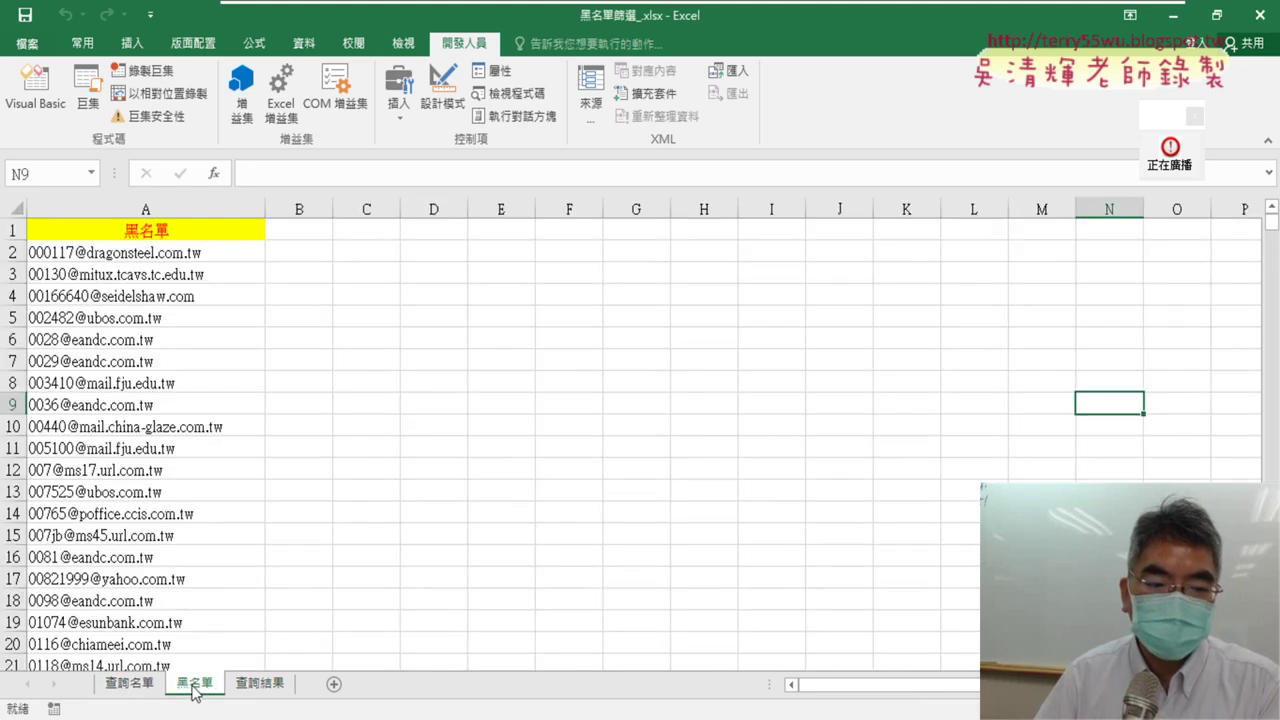
left_click(252, 688)
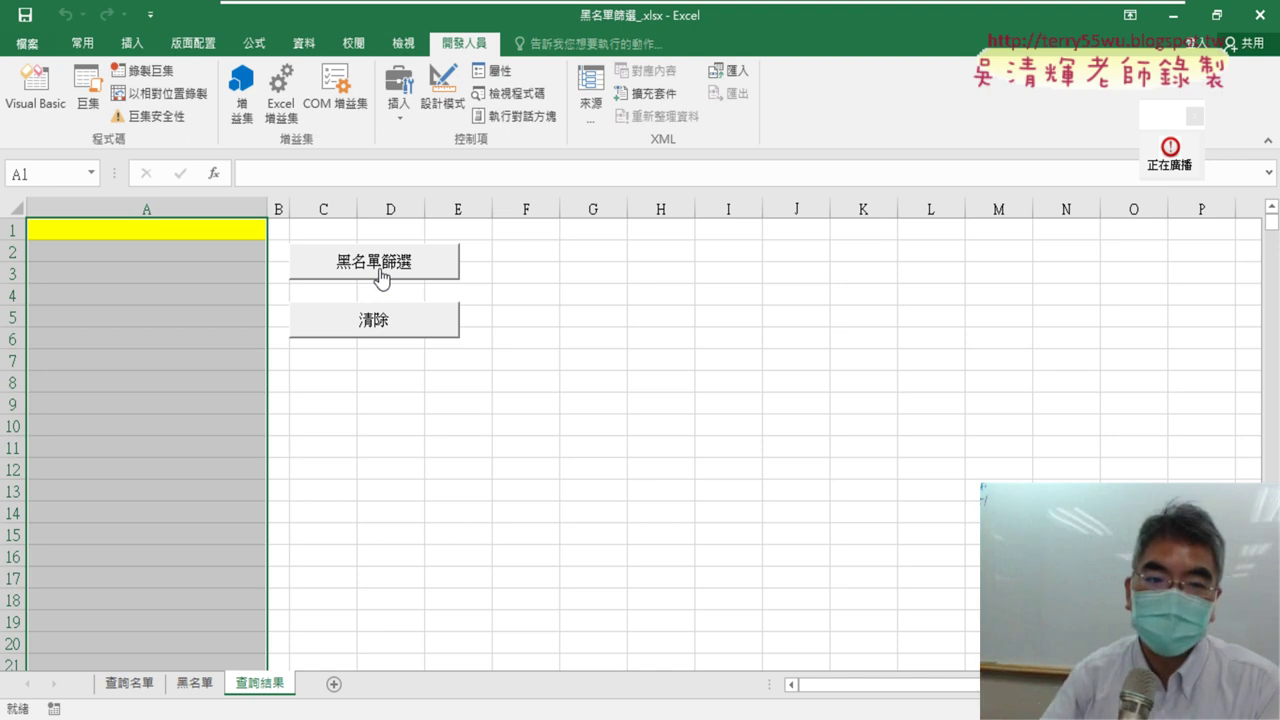
Assign the 黑名單篩選 macro to the 黑名單篩選 button via 指定巨集
right_click(380, 270)
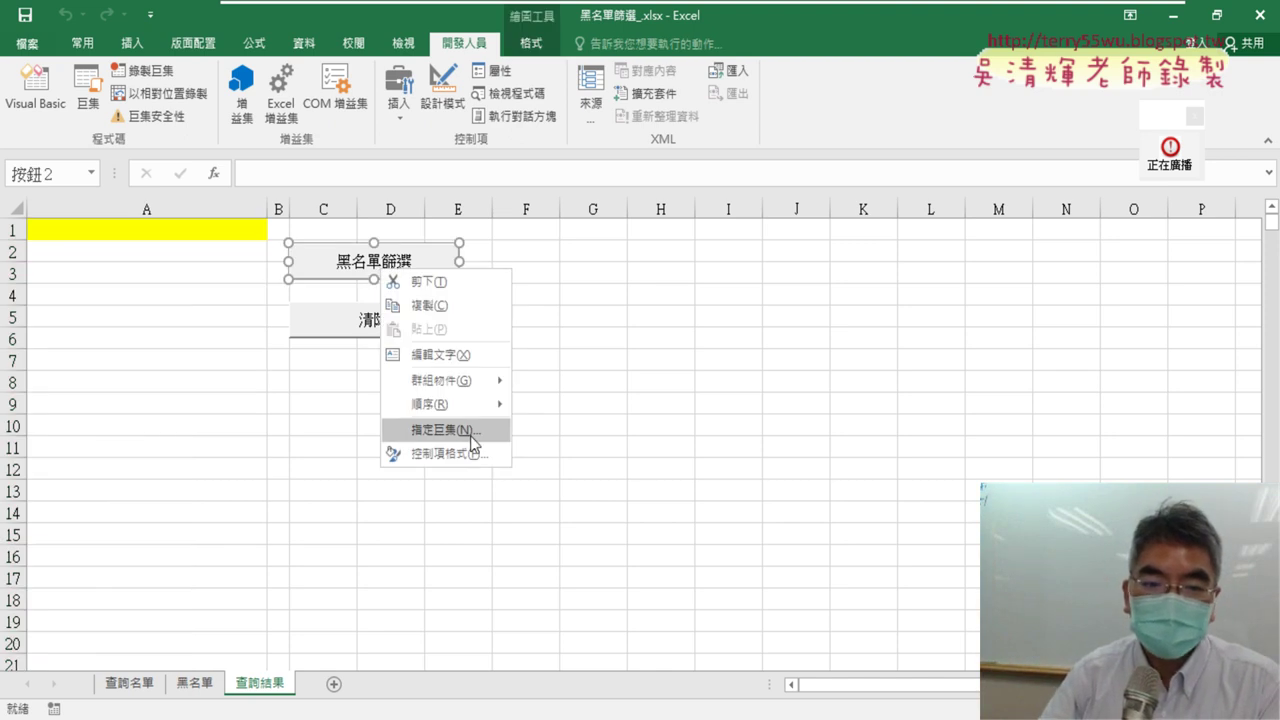
left_click(473, 432)
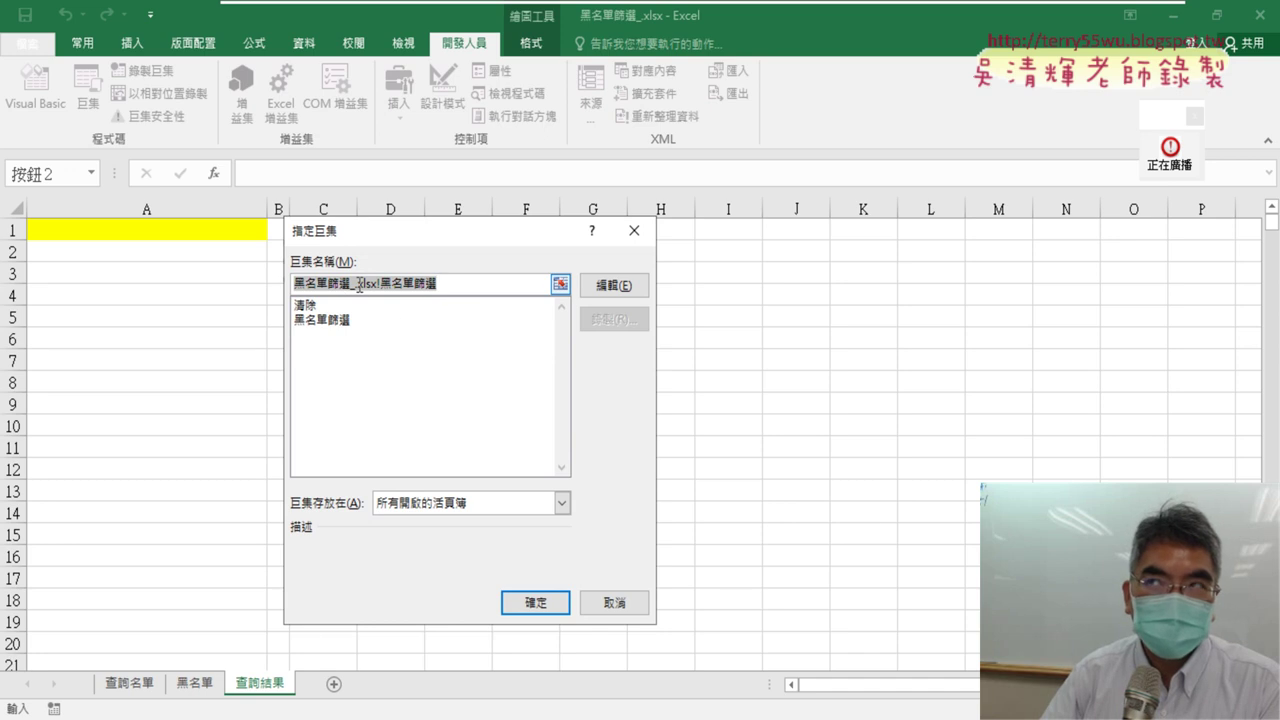
left_click(322, 320)
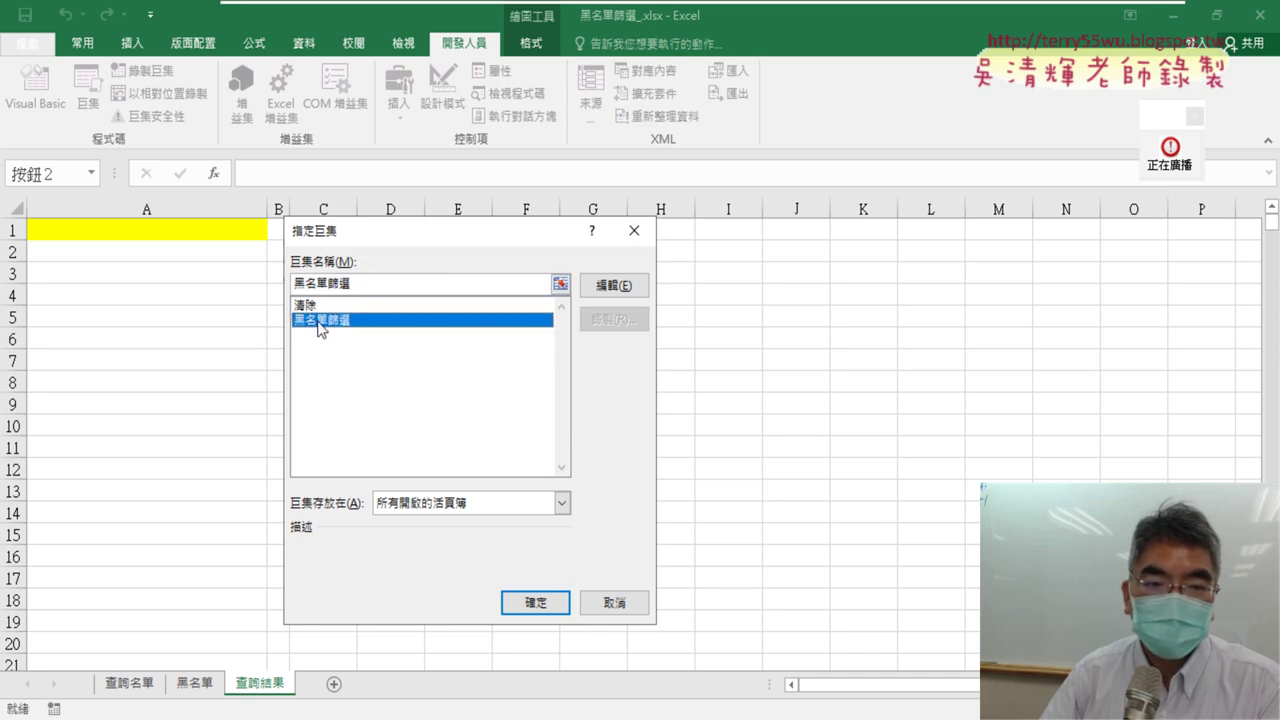
left_click(535, 603)
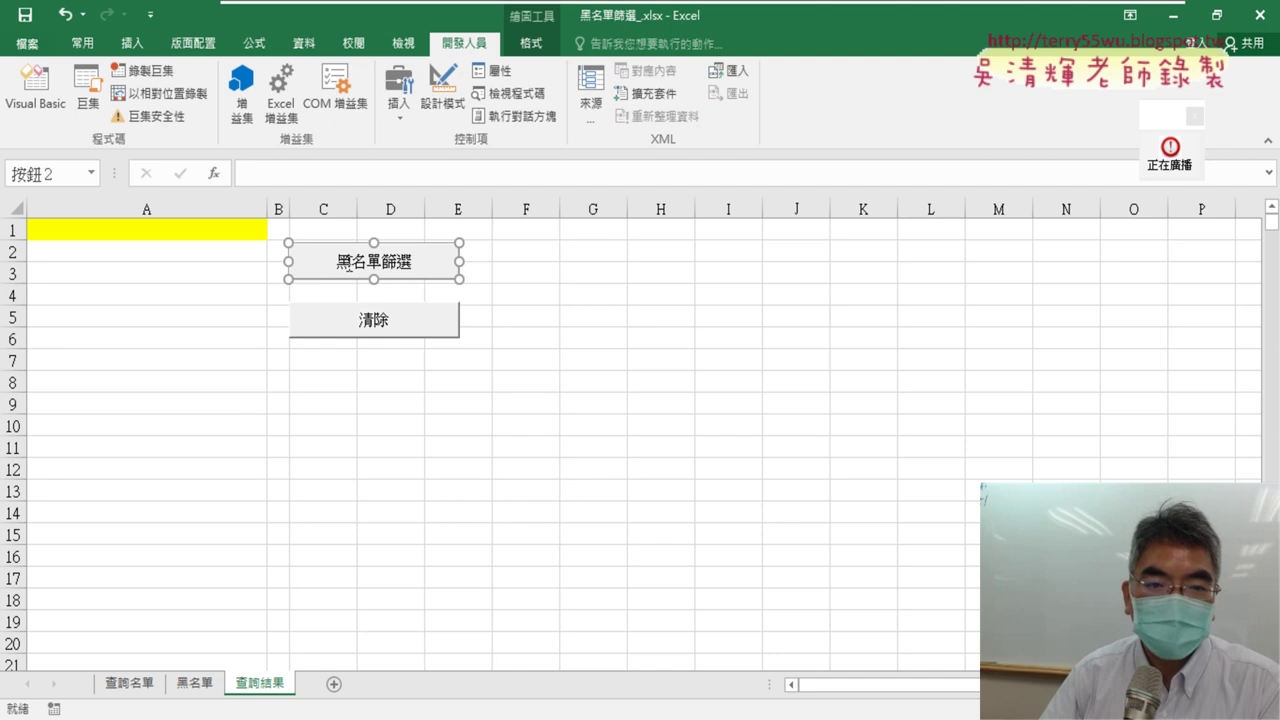
left_click(390, 252)
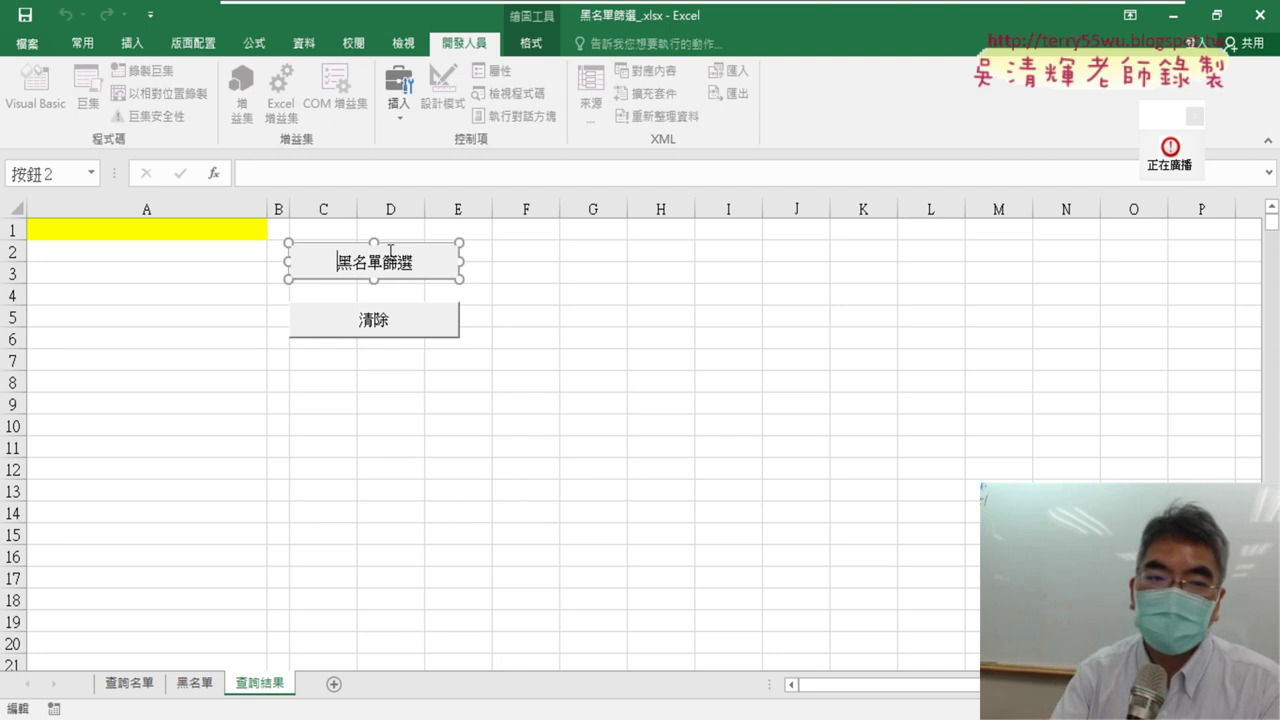
left_click(529, 397)
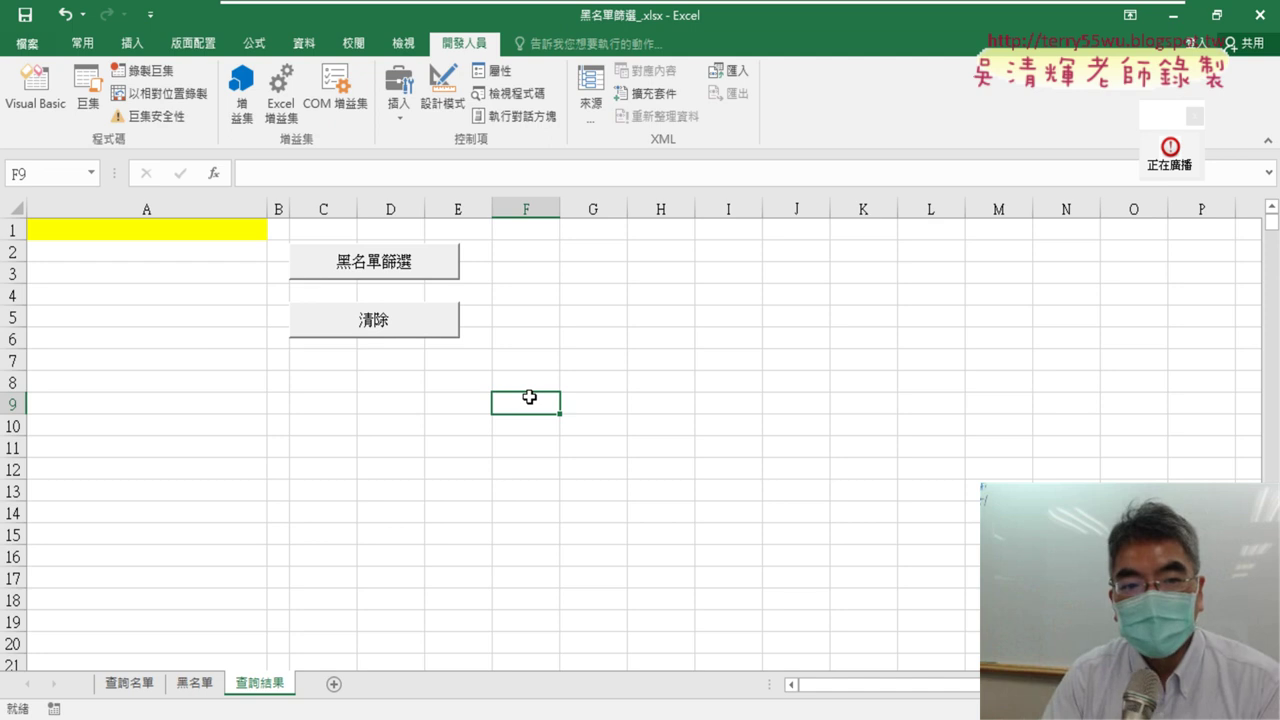
Run the 黑名單篩選 macro, clear column A with 清除, then run the macro again
left_click(390, 278)
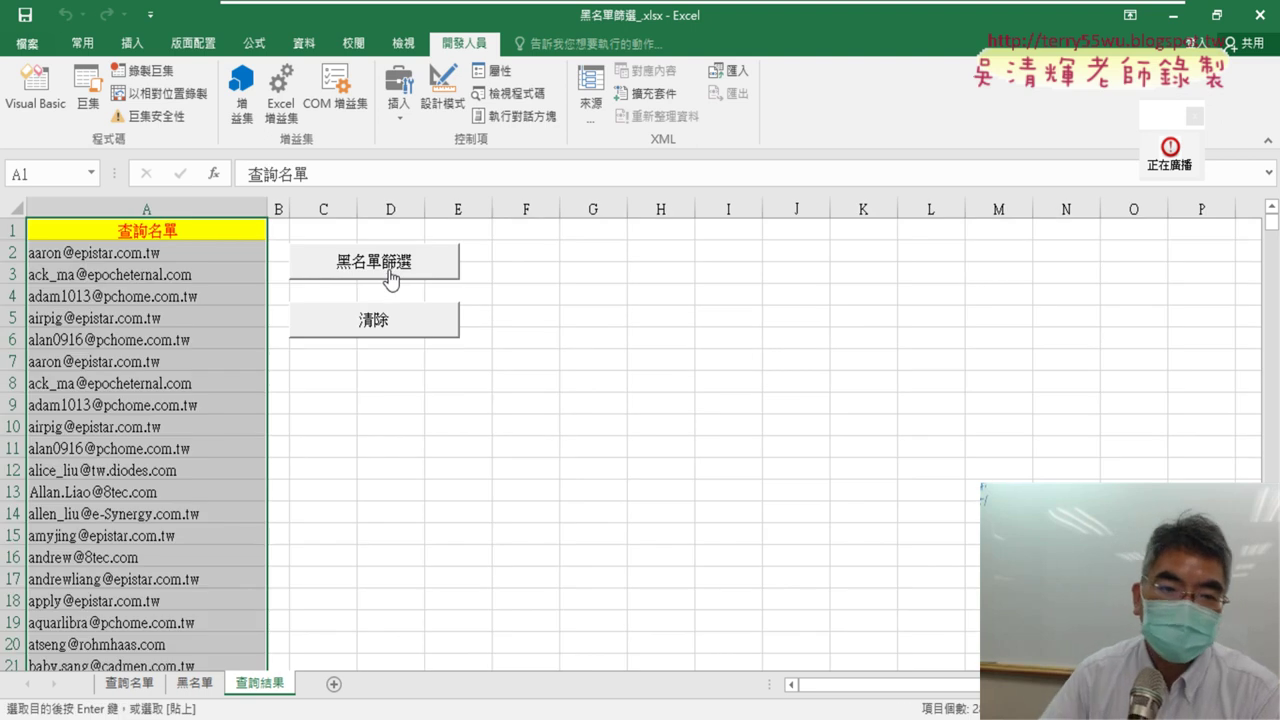
left_click(362, 320)
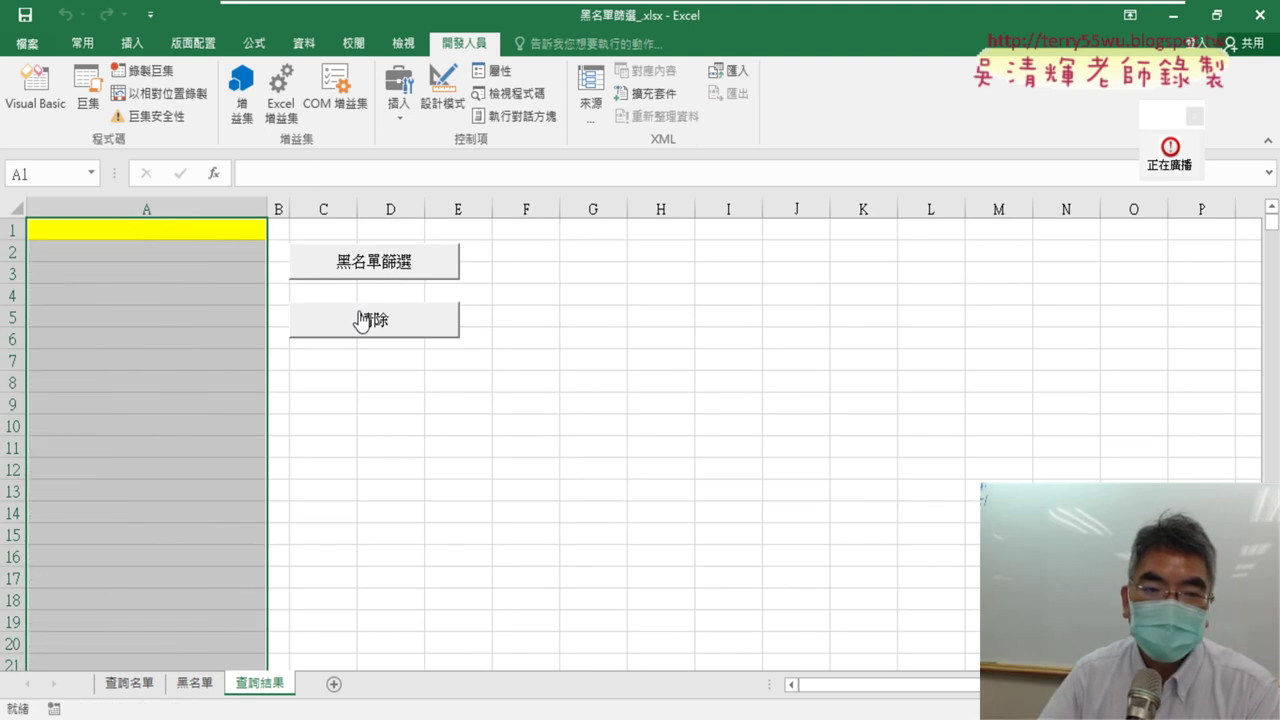
left_click(396, 267)
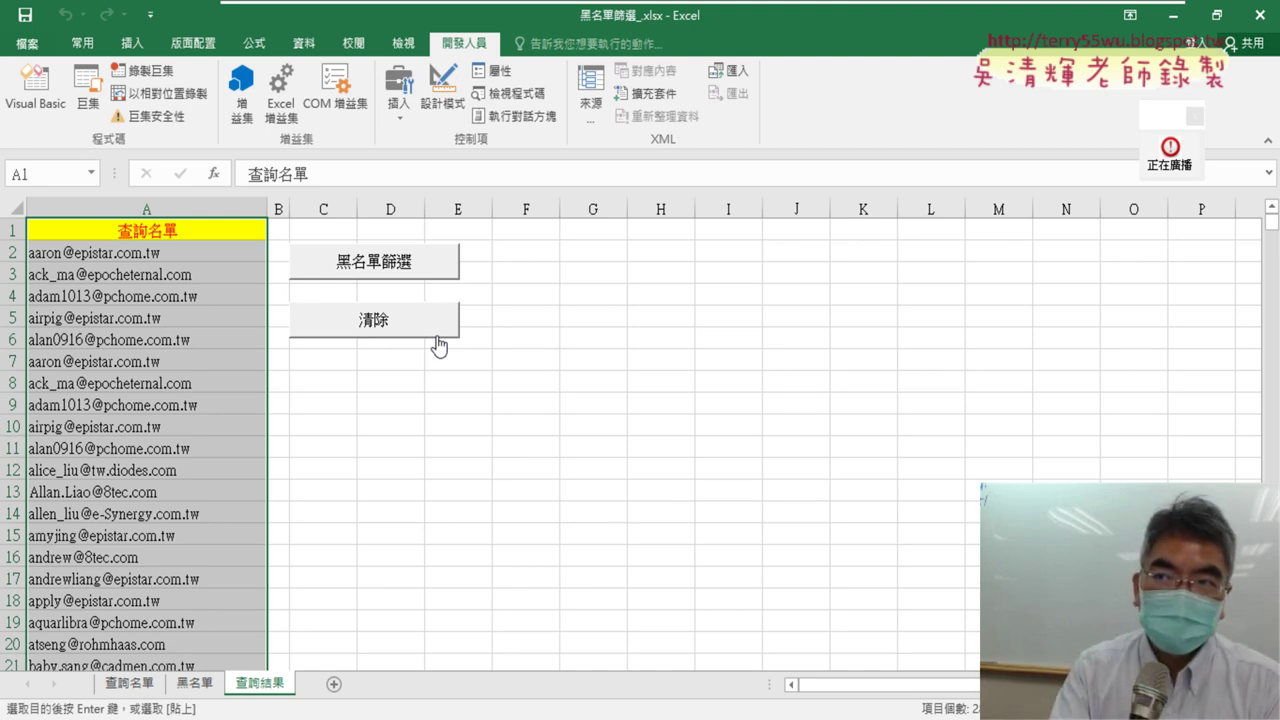
Deselect column A and view the 查詢名單 sheet filtered to rows marked 1
left_click(436, 405)
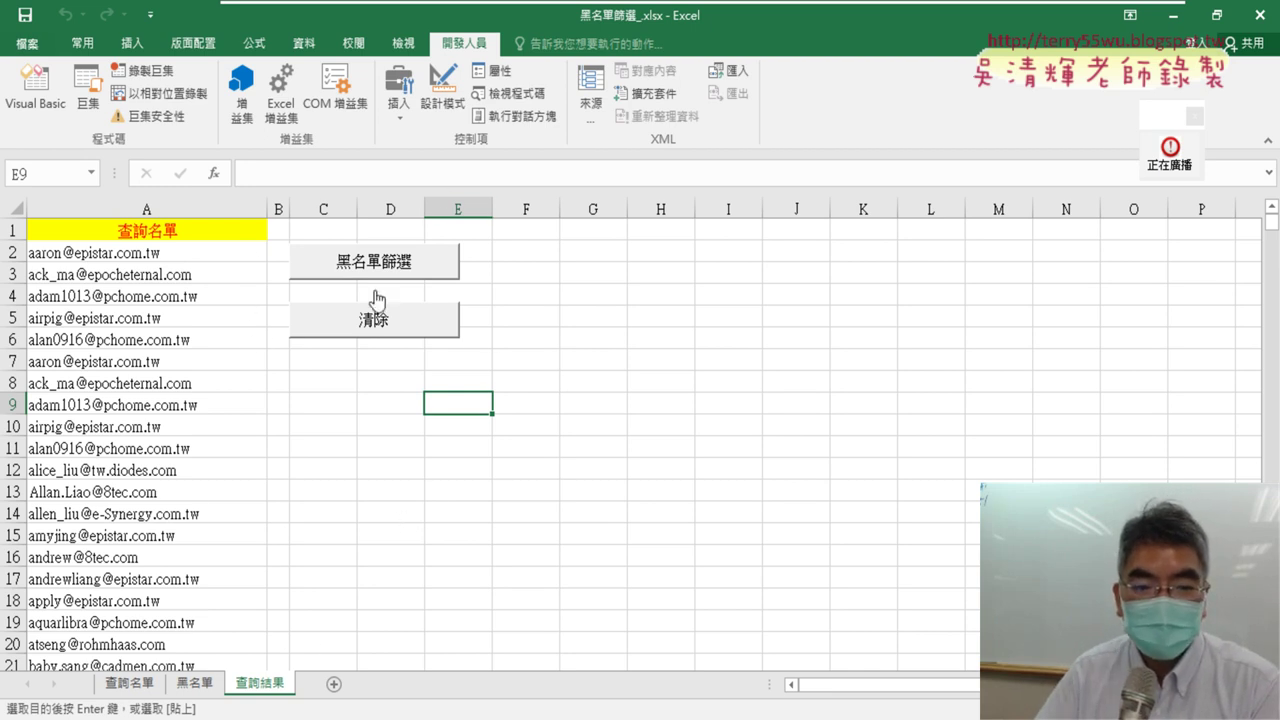
left_click(126, 683)
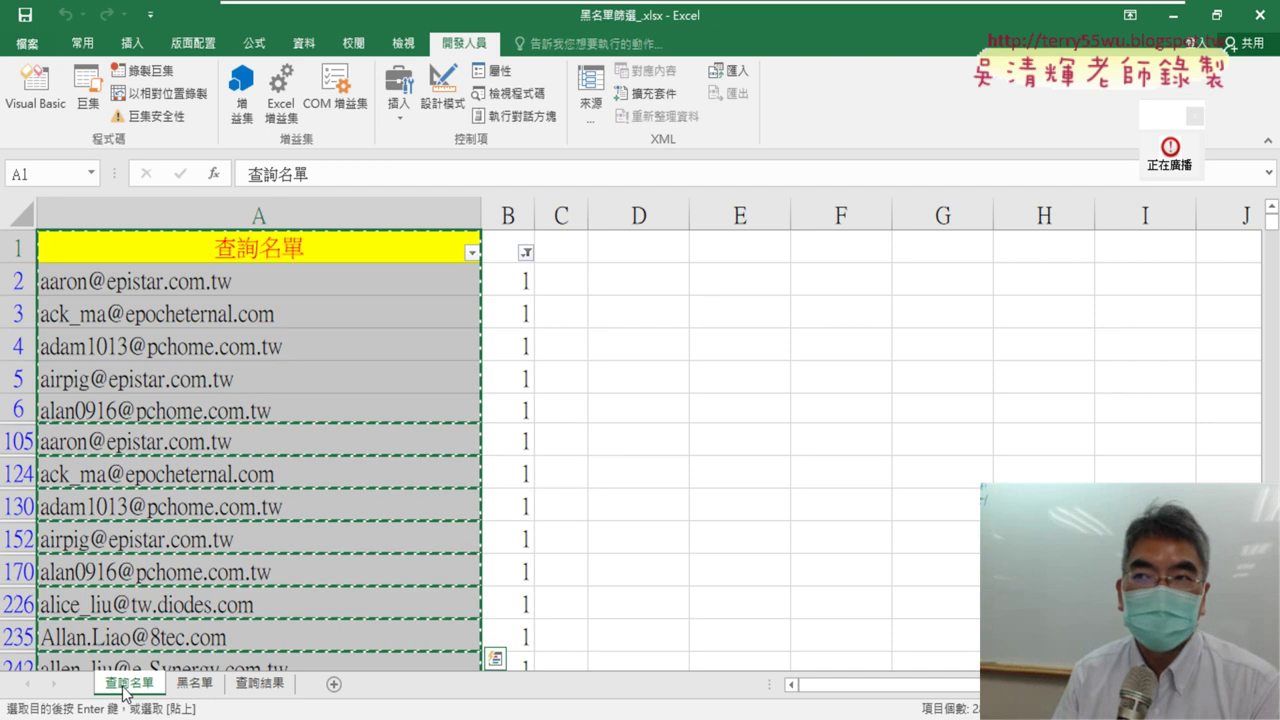
Turn off the 篩選 filter on the 查詢名單 sheet so every row shows
left_click(281, 690)
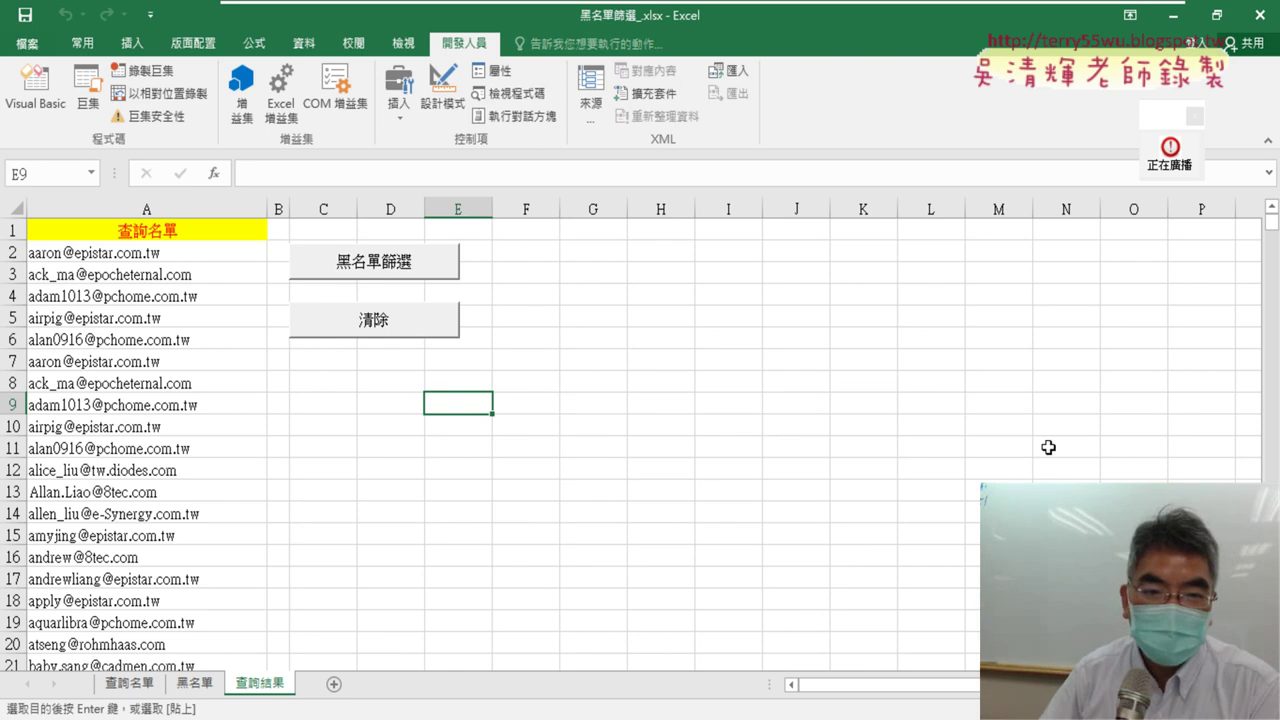
left_click(838, 408)
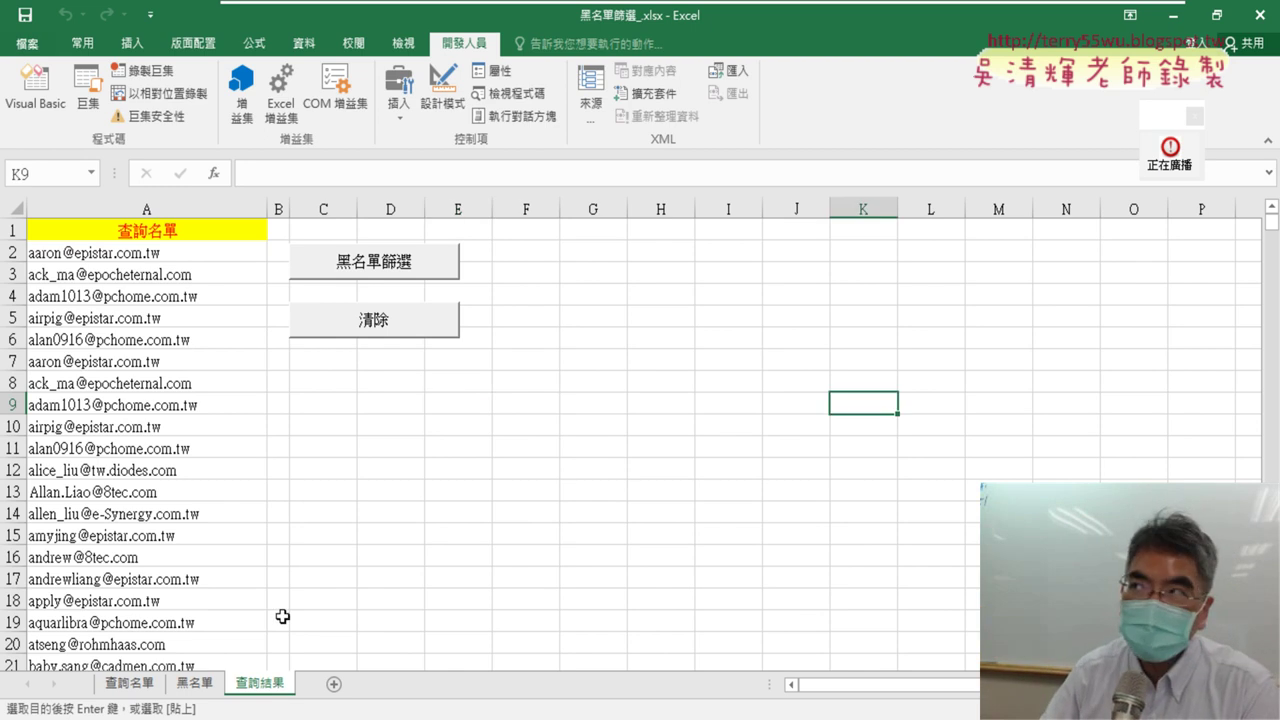
left_click(131, 685)
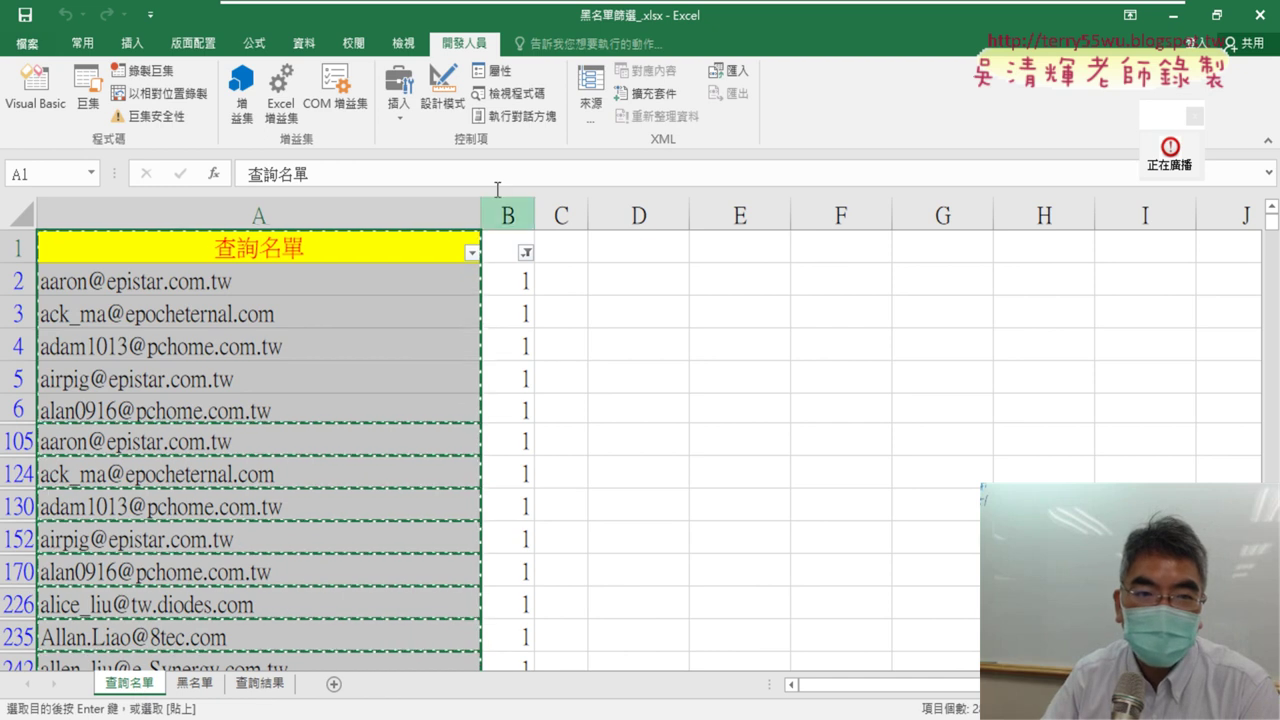
left_click(304, 43)
left_click(625, 71)
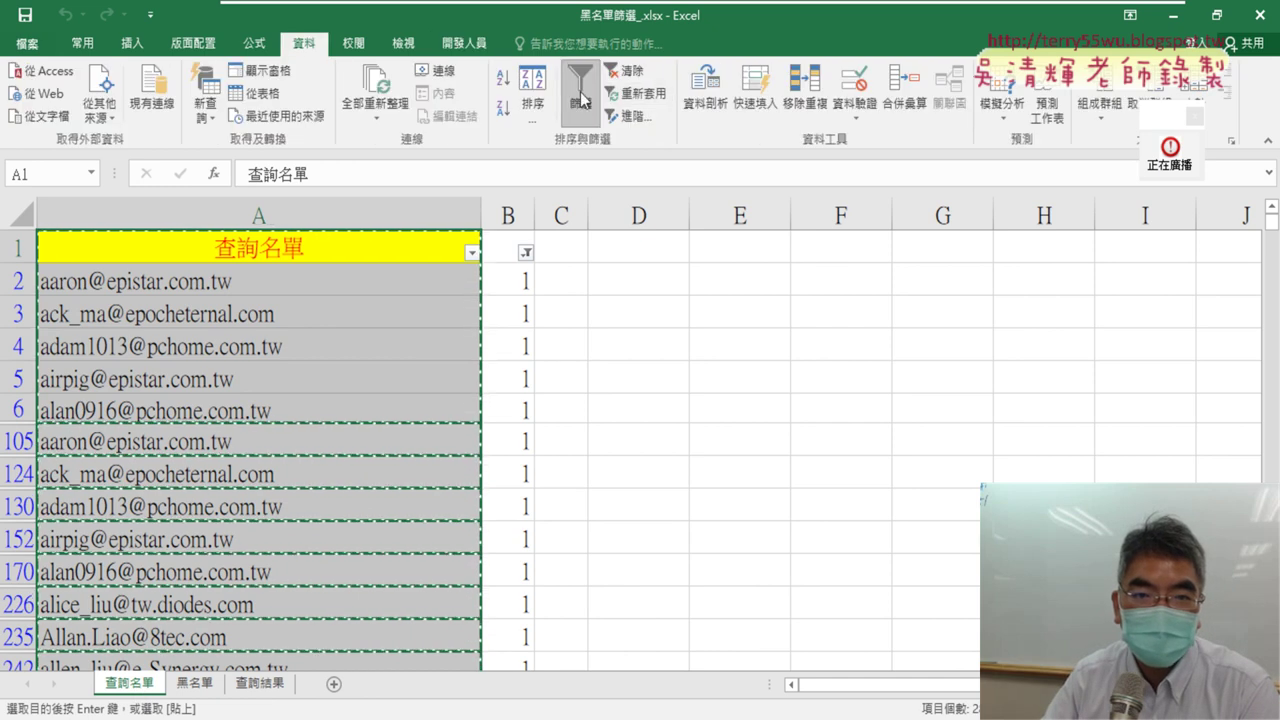
left_click(860, 467)
left_click(507, 282)
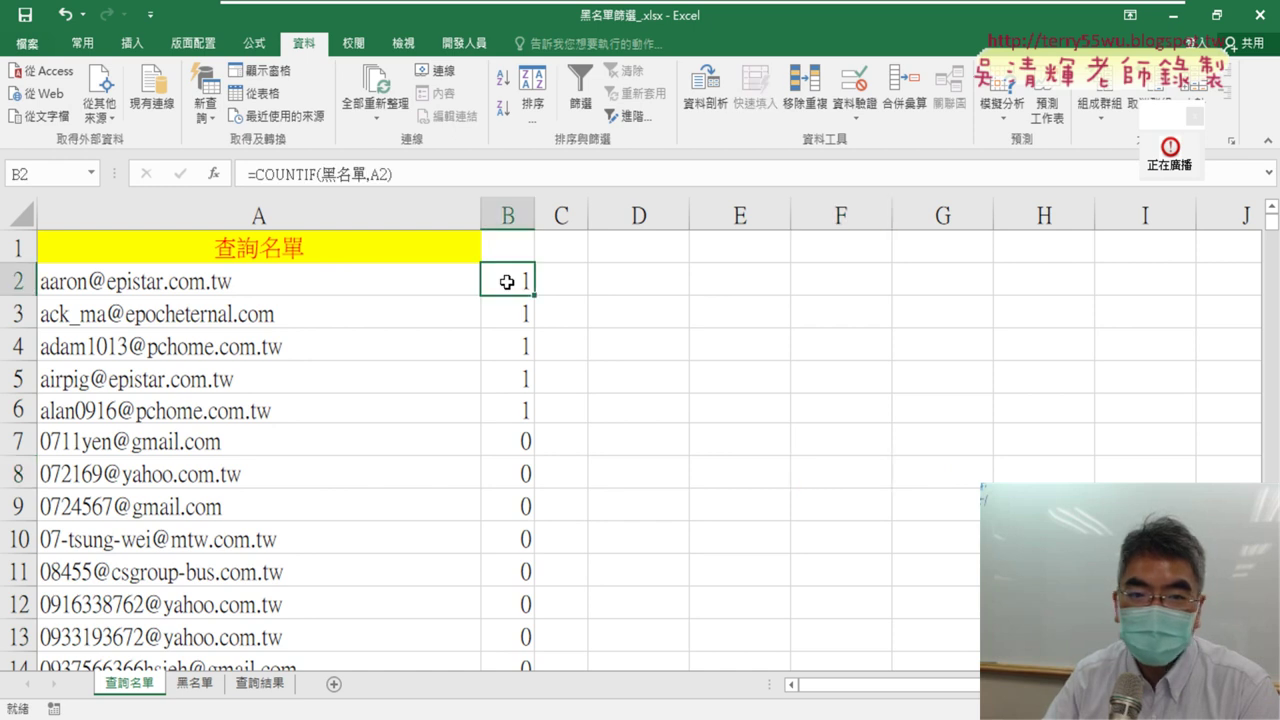
left_click(781, 446)
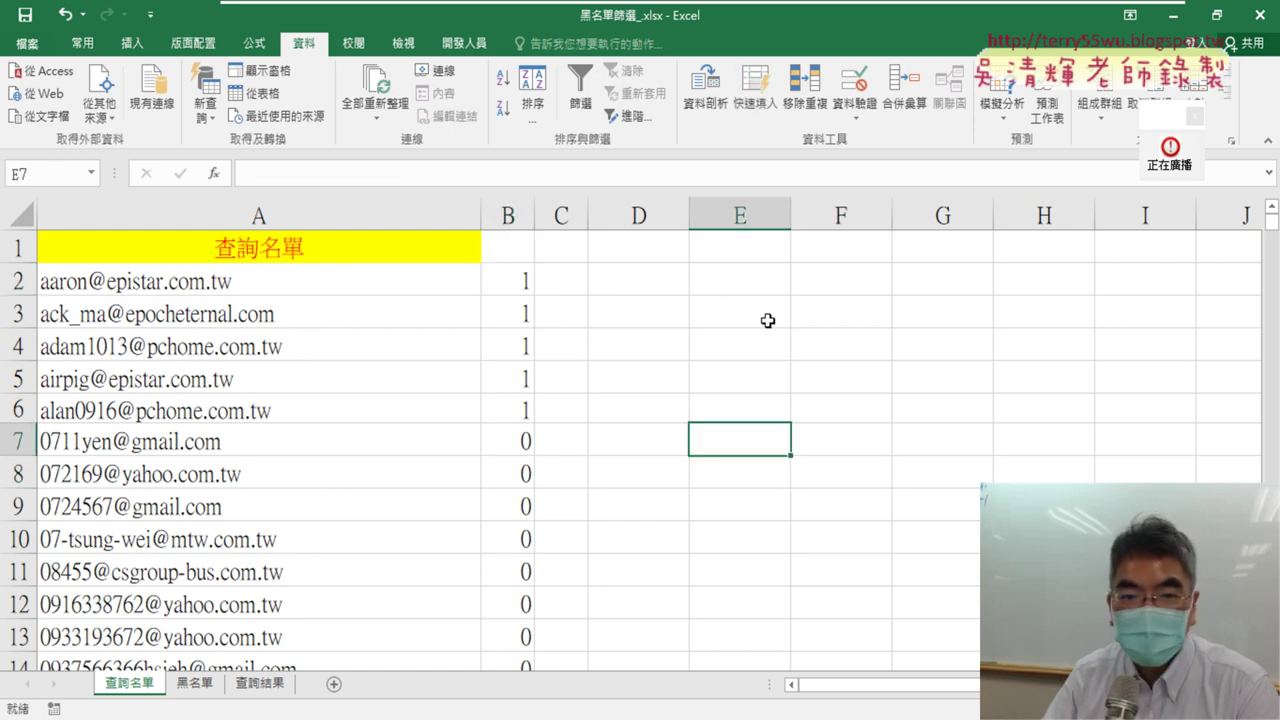
left_click(507, 286)
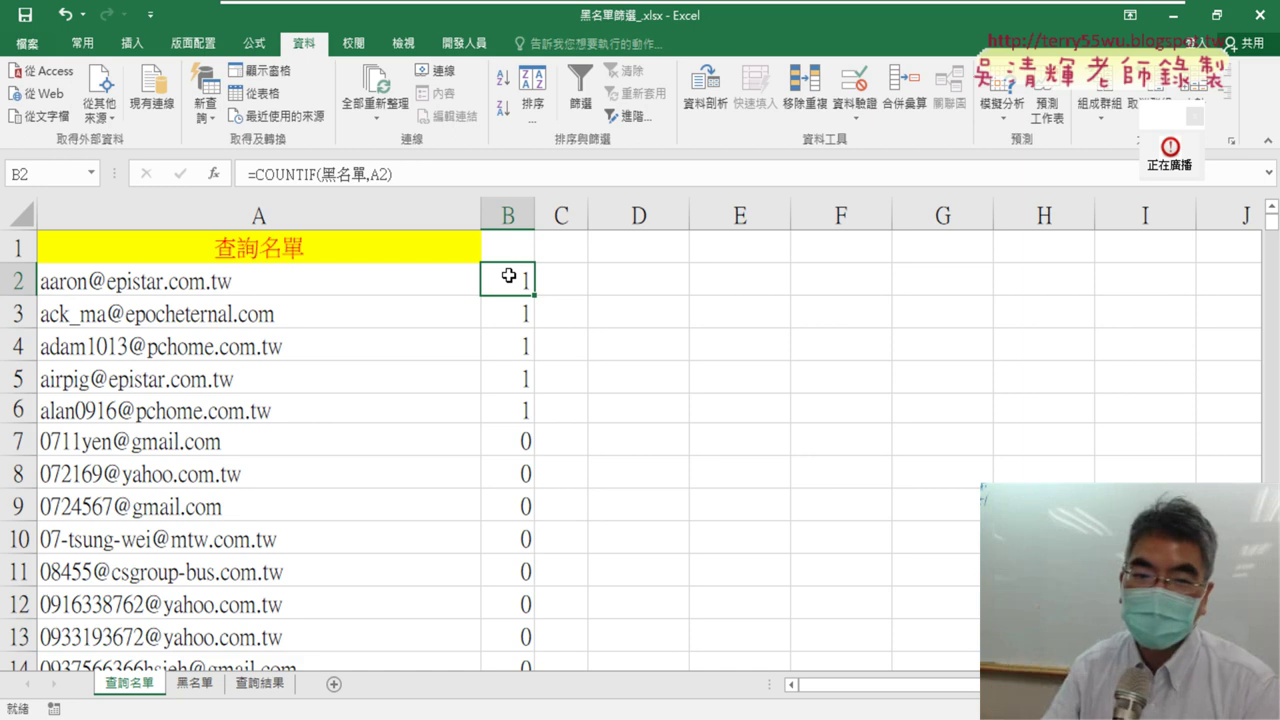
left_click(607, 307)
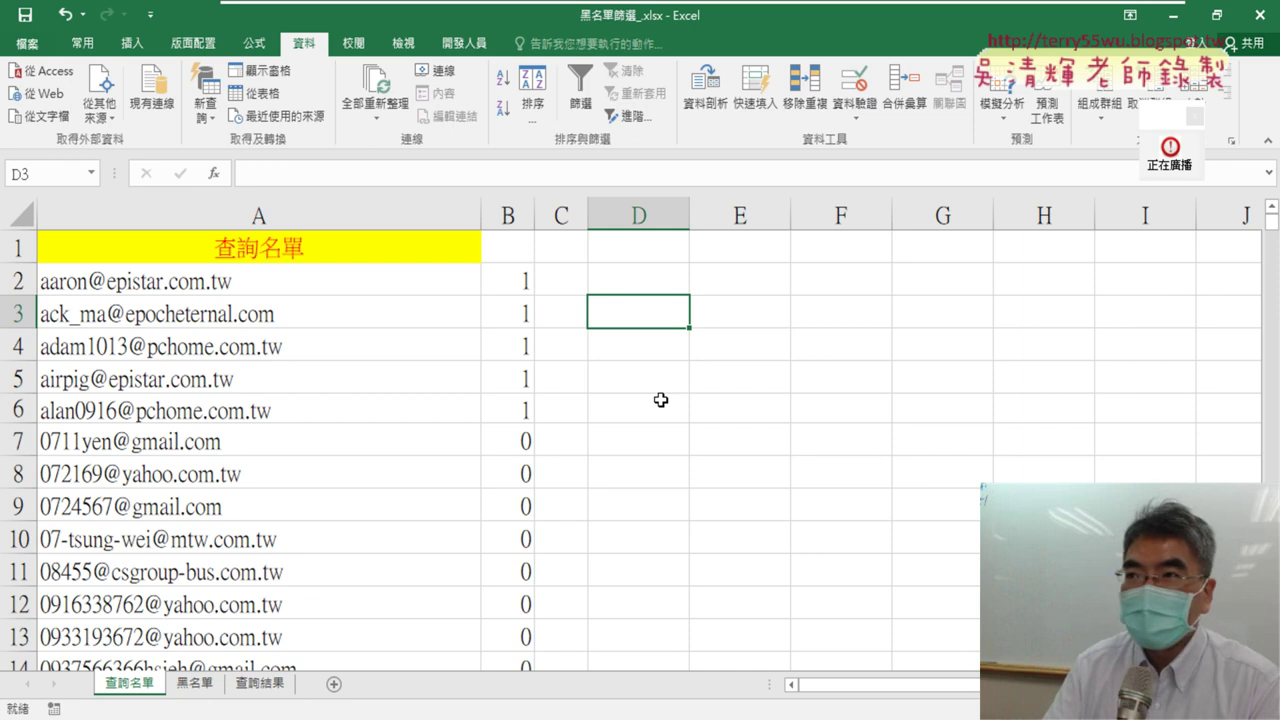
Re-confirm =COUNTIF(黑名單,A2) in B2 and fill it down column B of 查詢名單
left_click(266, 687)
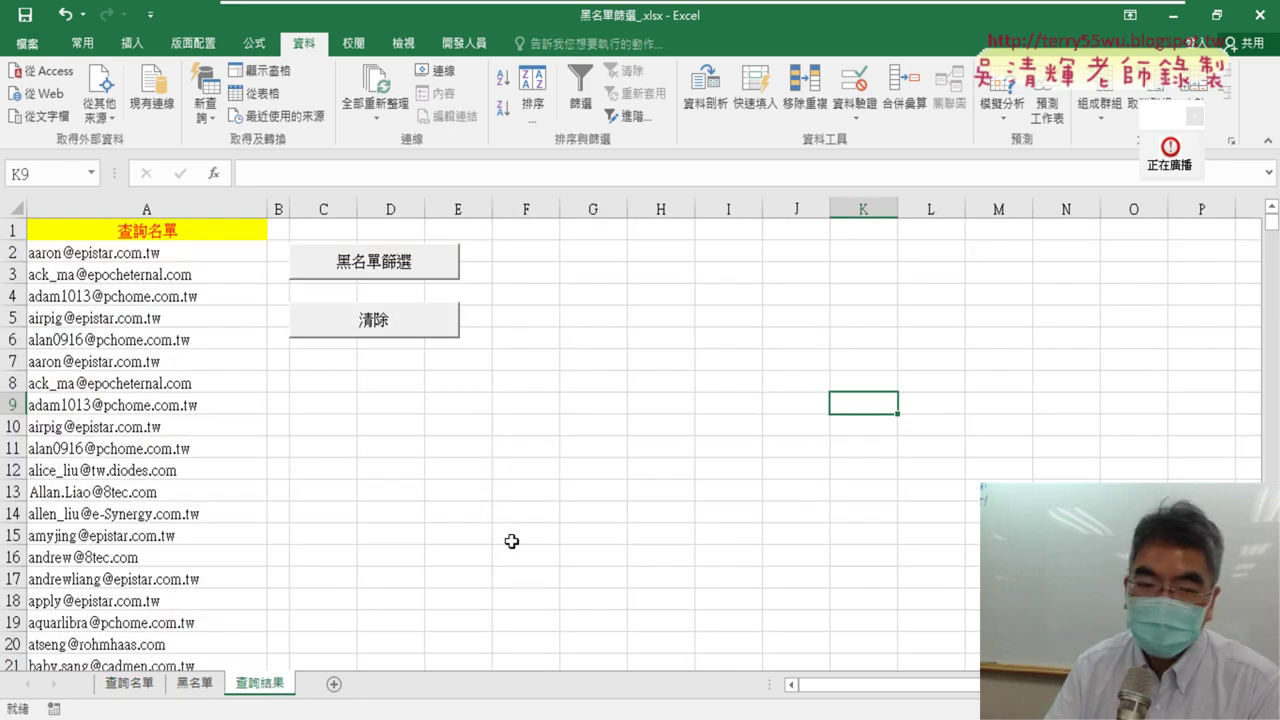
left_click(130, 683)
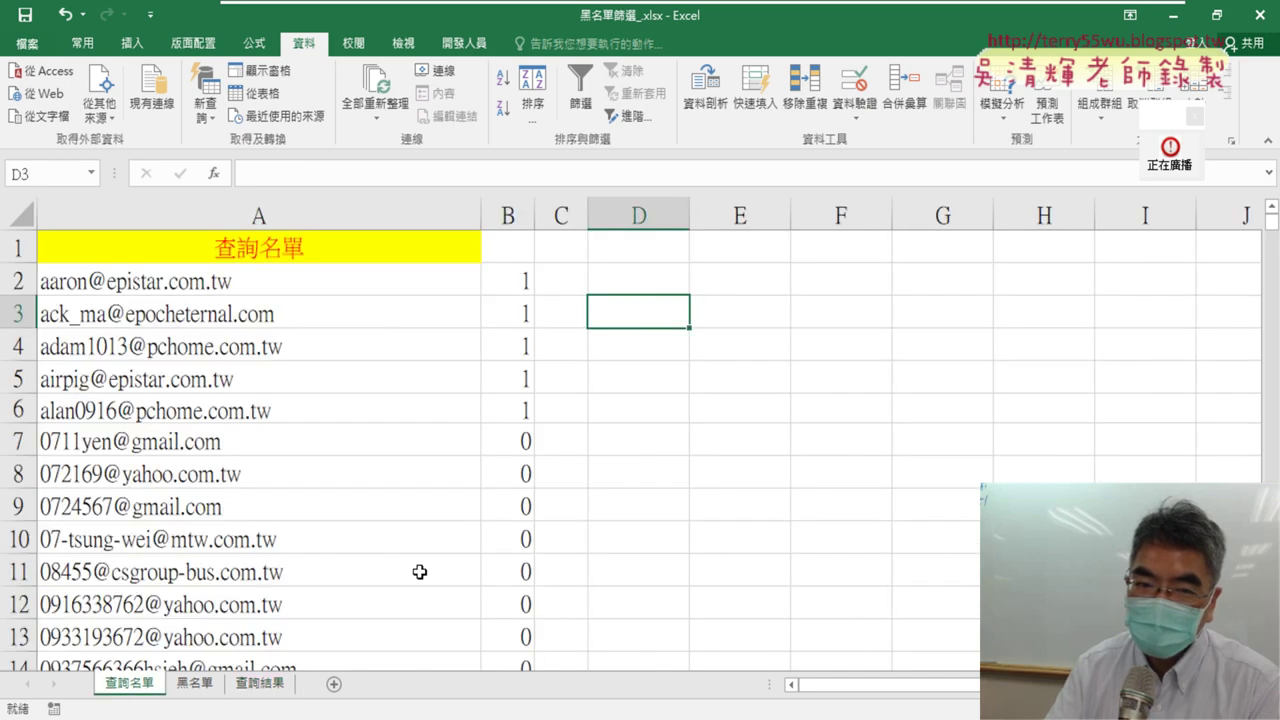
left_click(516, 279)
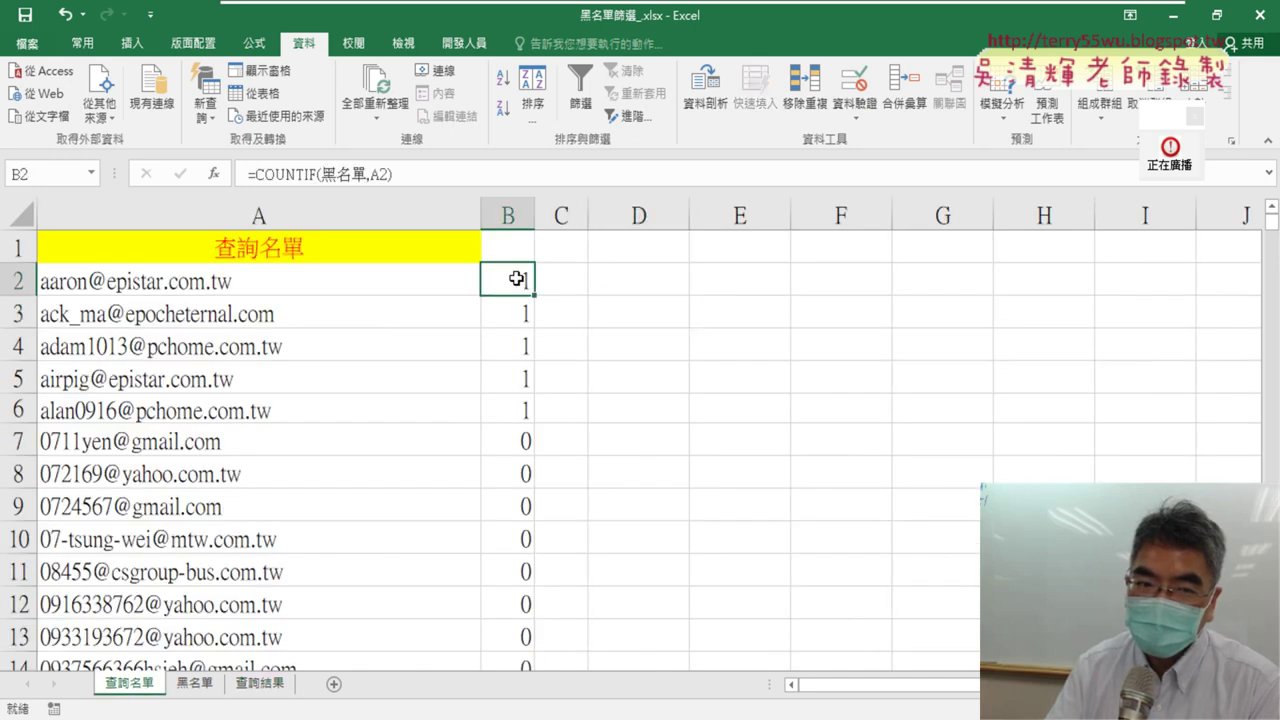
left_click(255, 174)
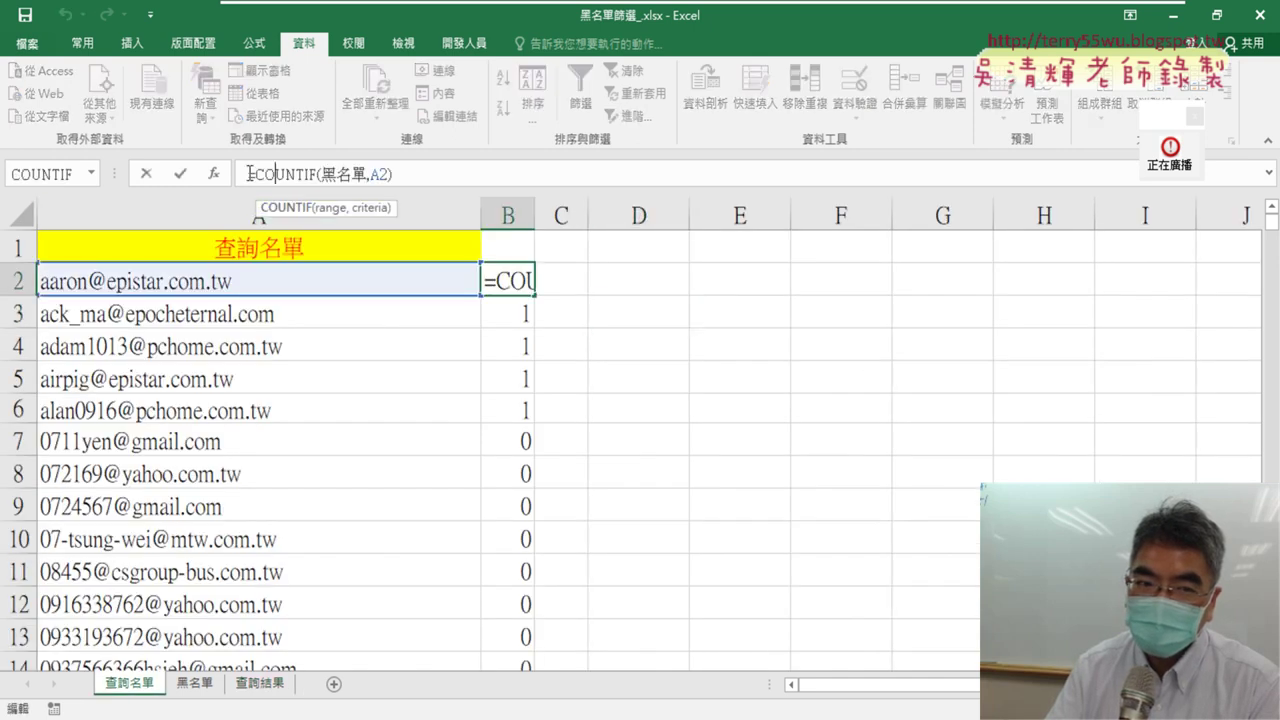
left_click(180, 176)
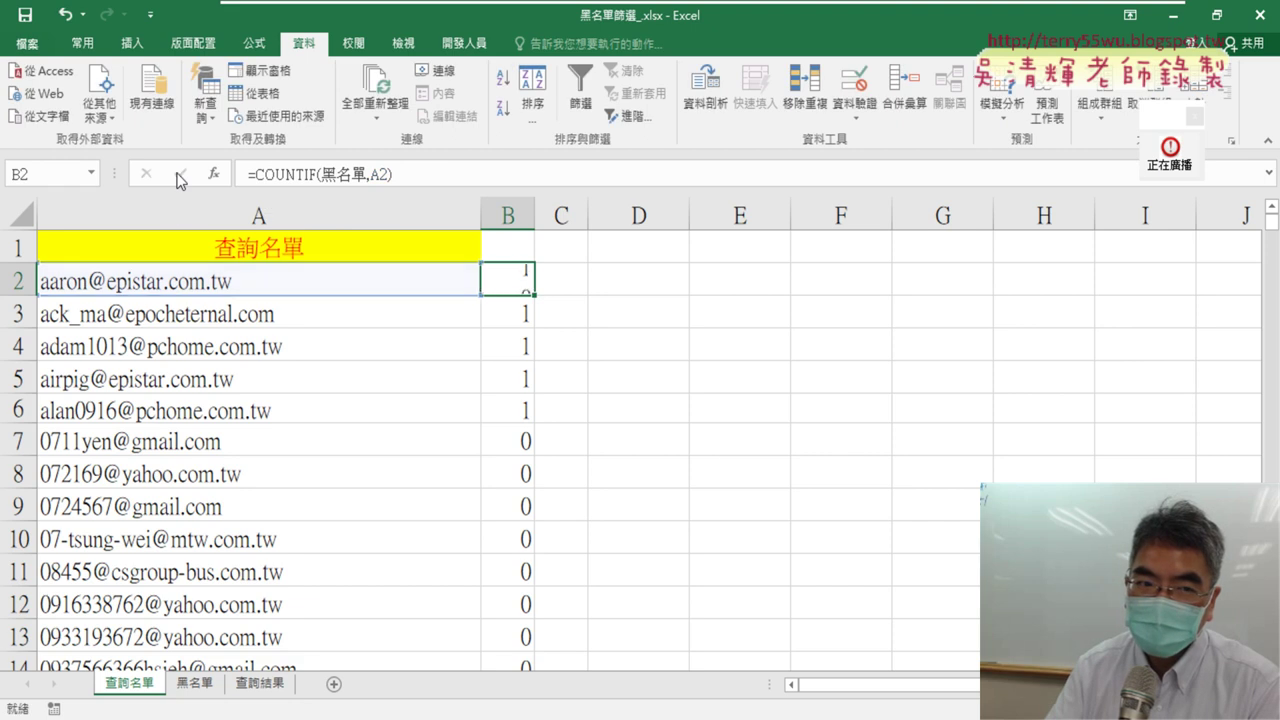
double_click(537, 298)
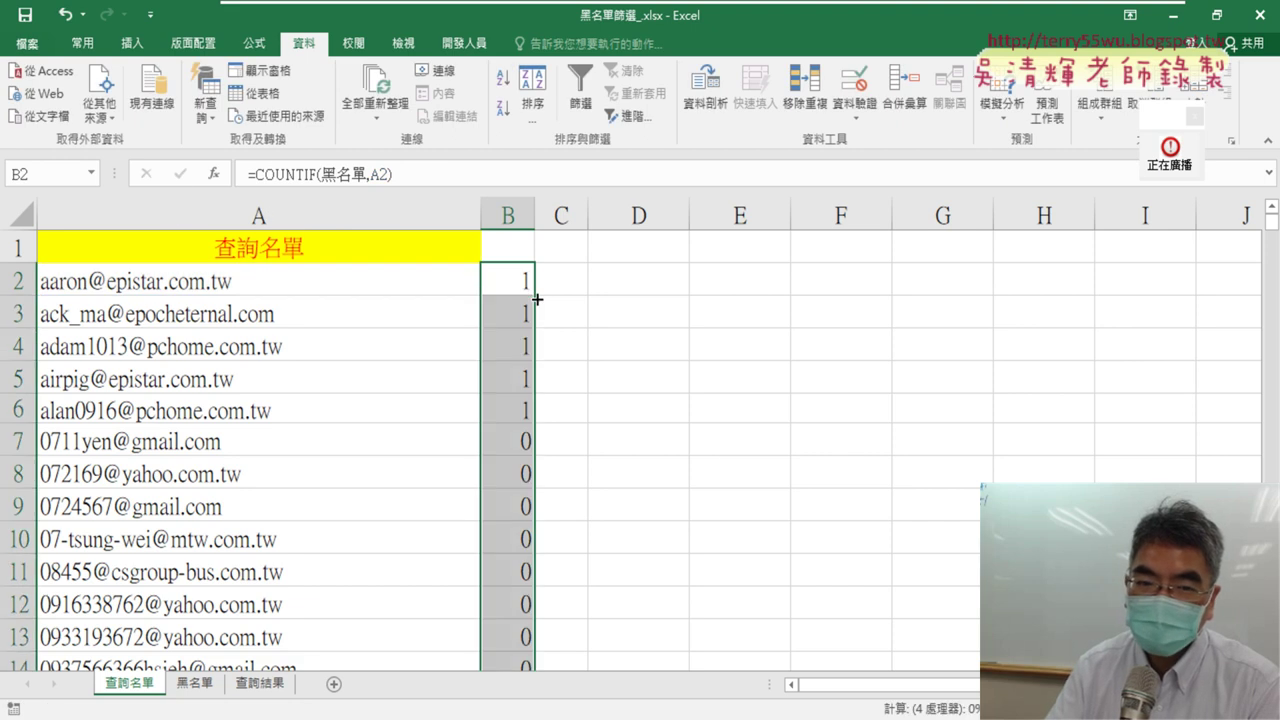
left_click(516, 244)
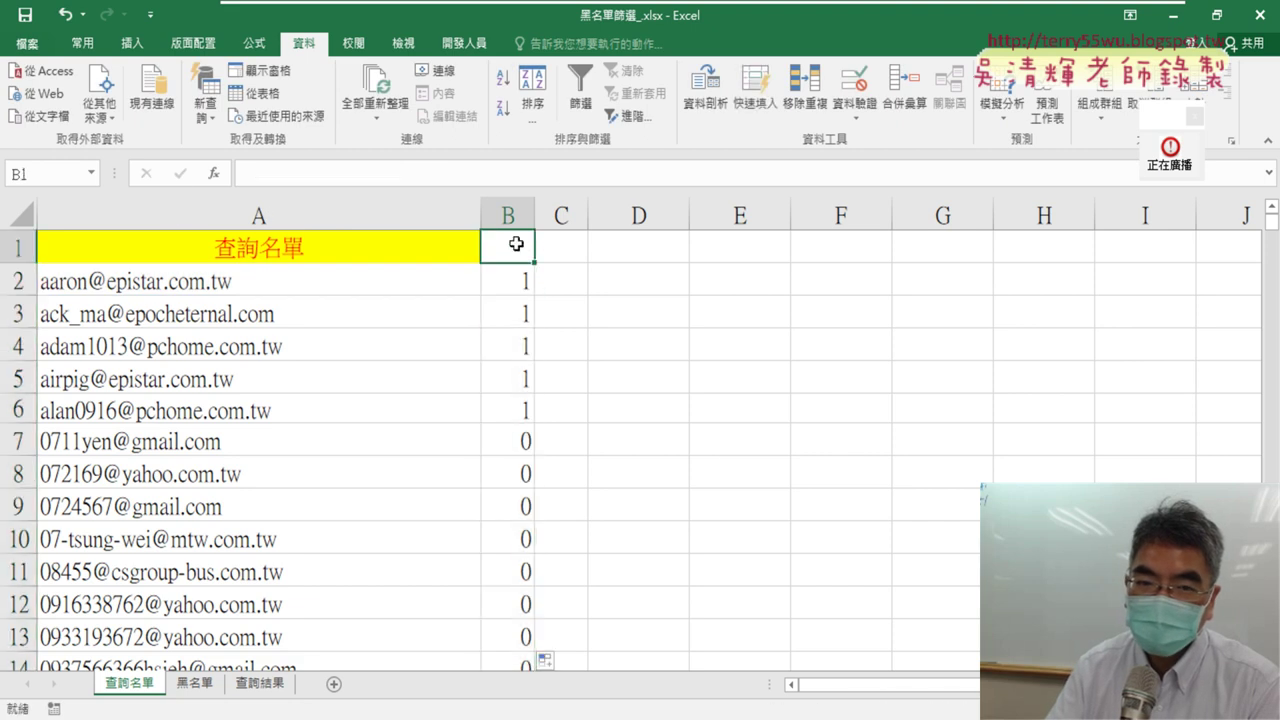
Try column B's filter without applying it, turn filtering off, then return to 查詢結果
left_click(588, 101)
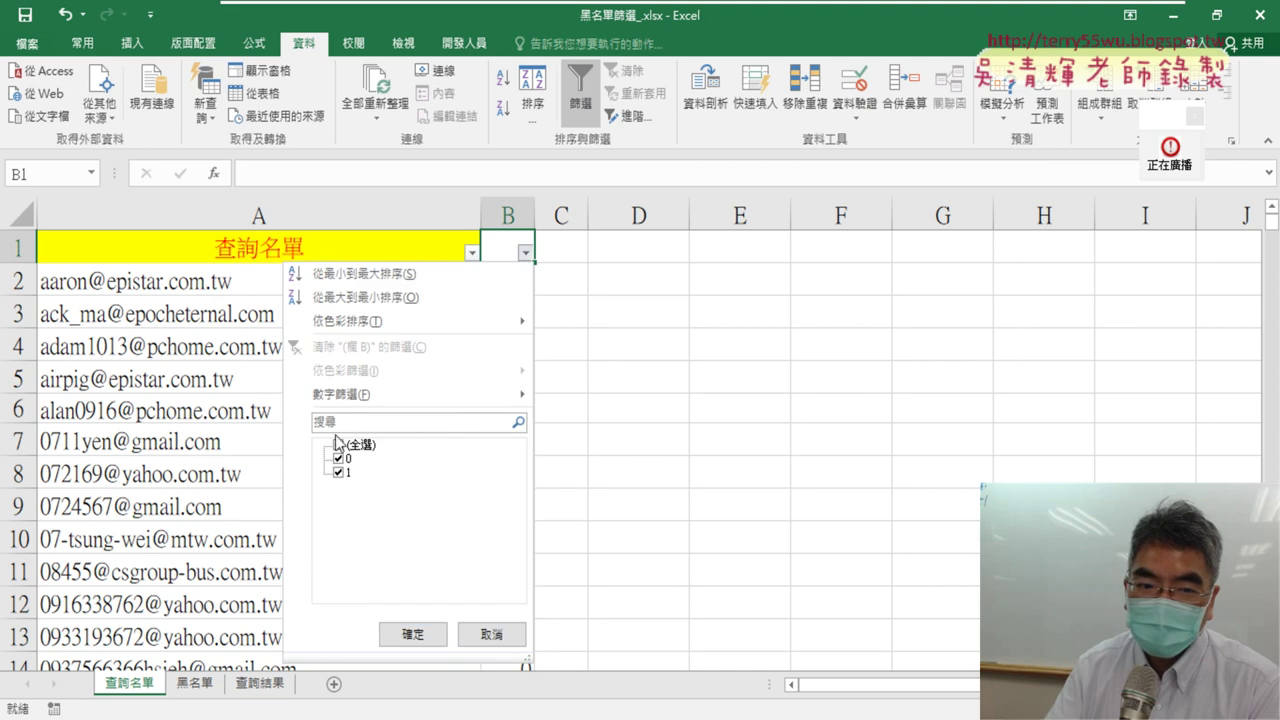
left_click(338, 444)
left_click(338, 472)
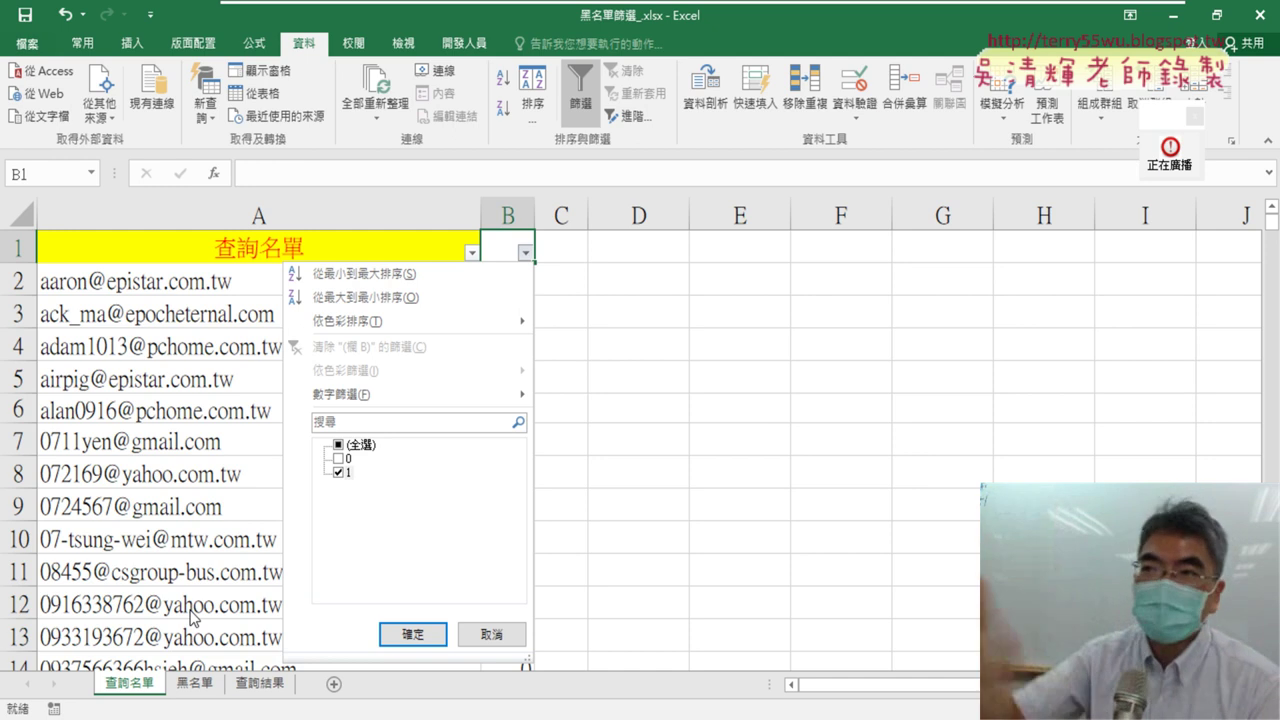
left_click(505, 634)
left_click(590, 110)
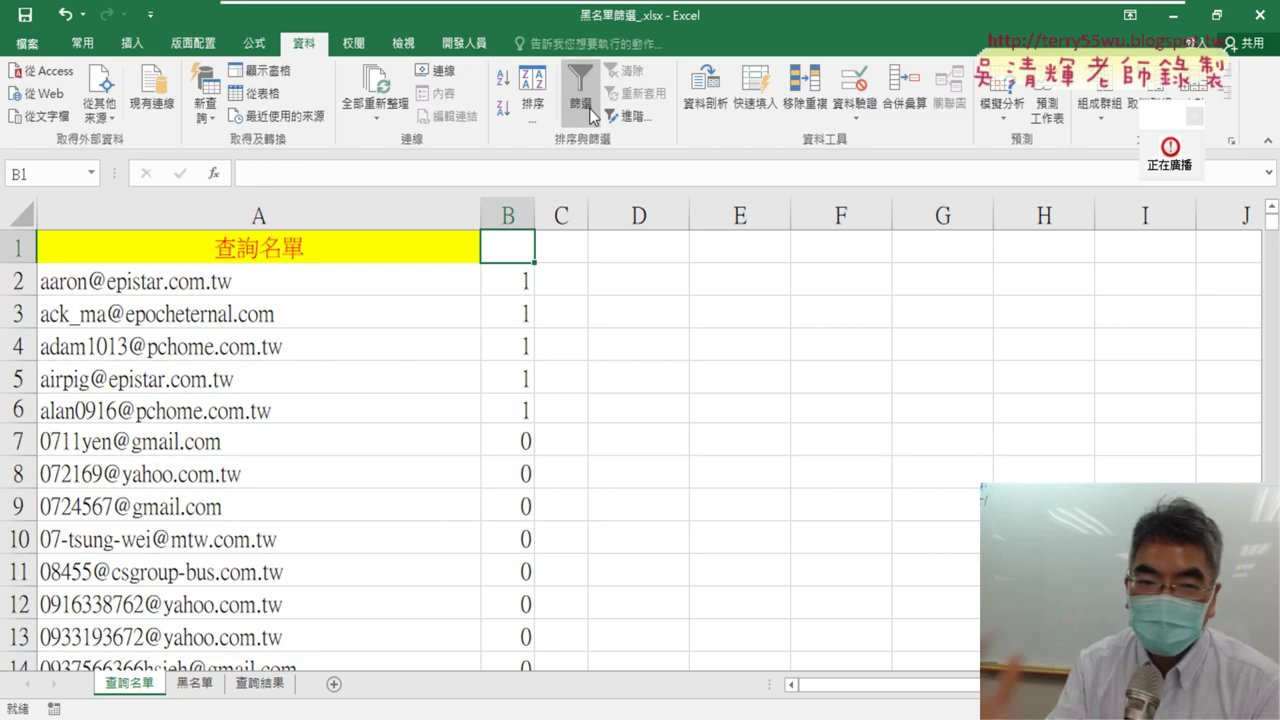
left_click(504, 282)
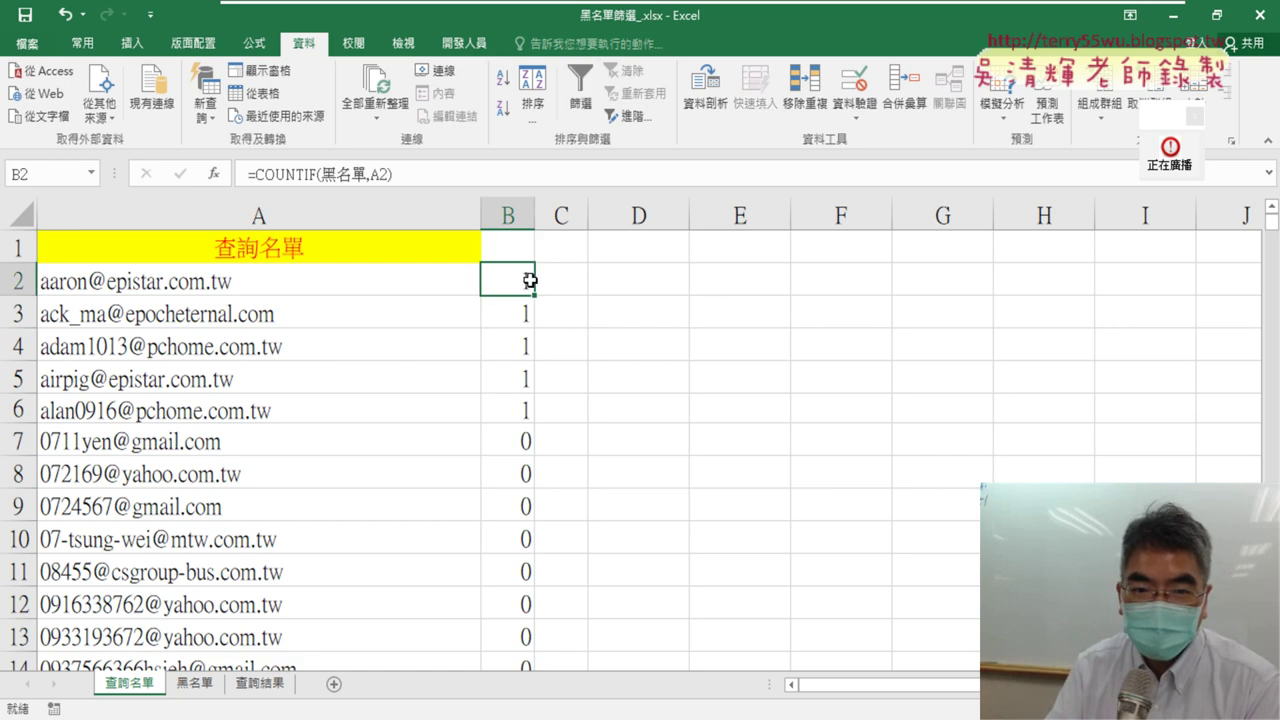
left_click(668, 359)
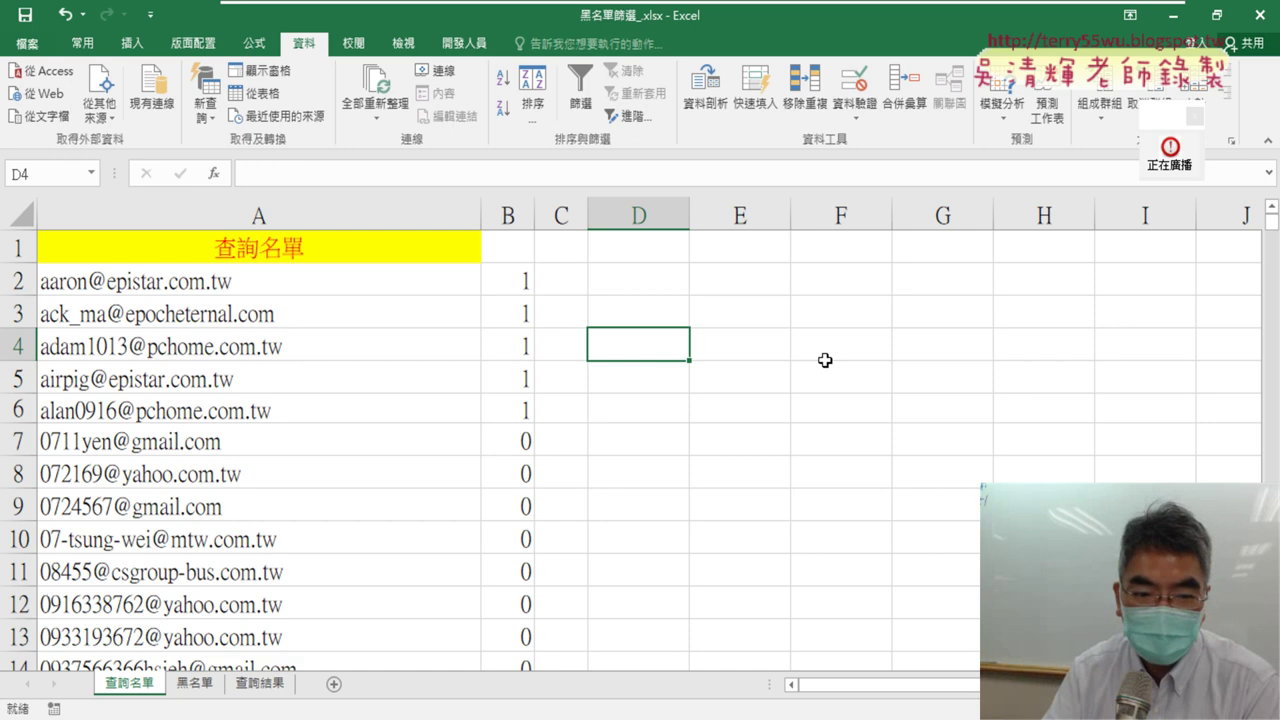
left_click(281, 690)
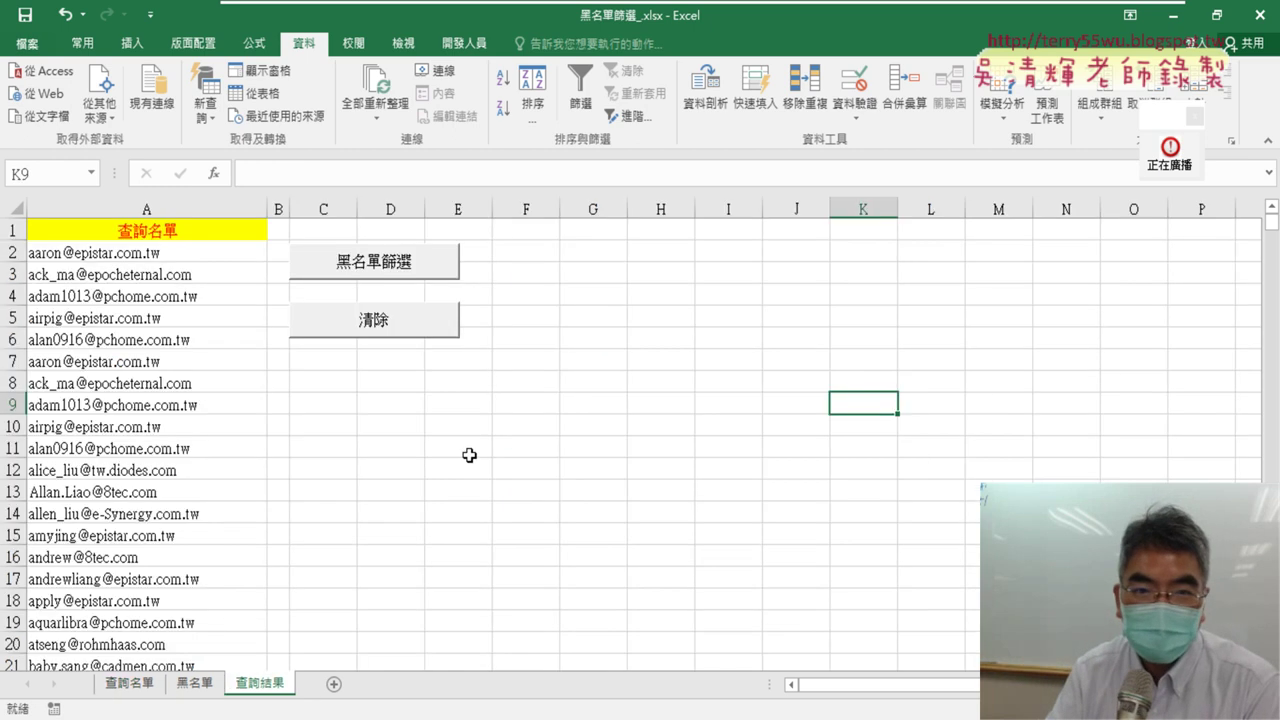
Start recording a new macro named 黑名單篩選 from the Developer tab
left_click(465, 44)
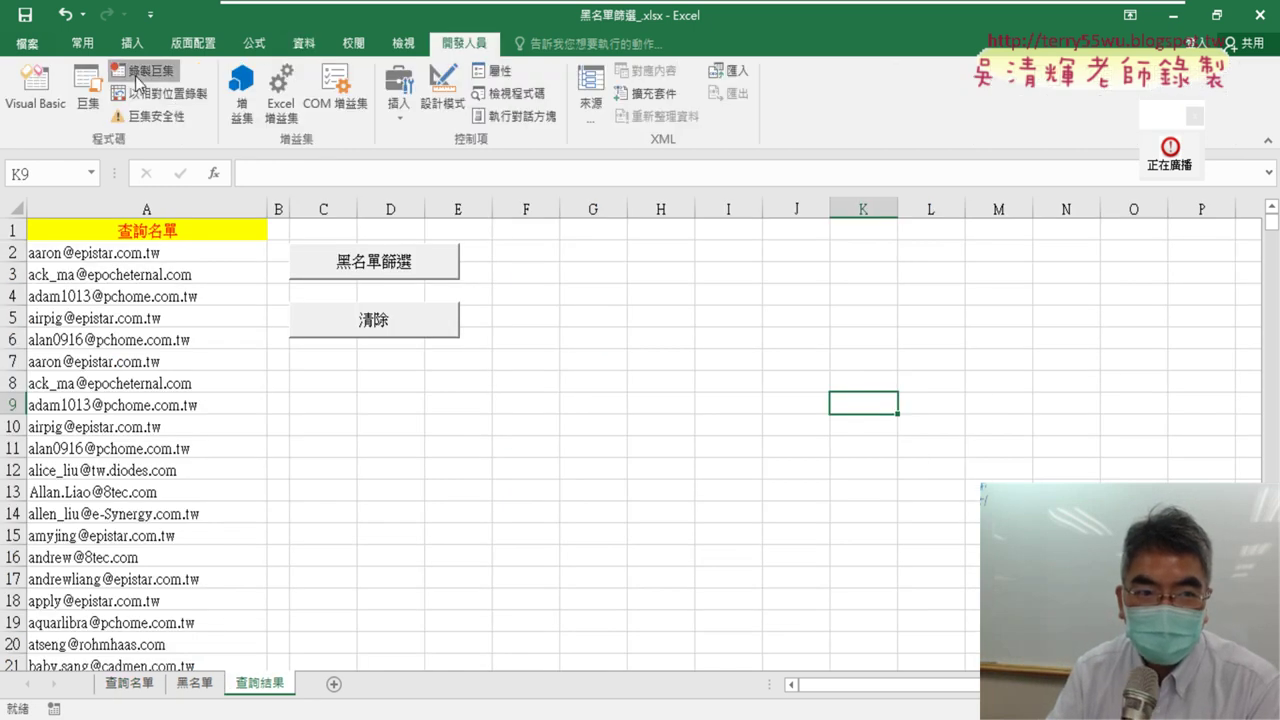
left_click(145, 70)
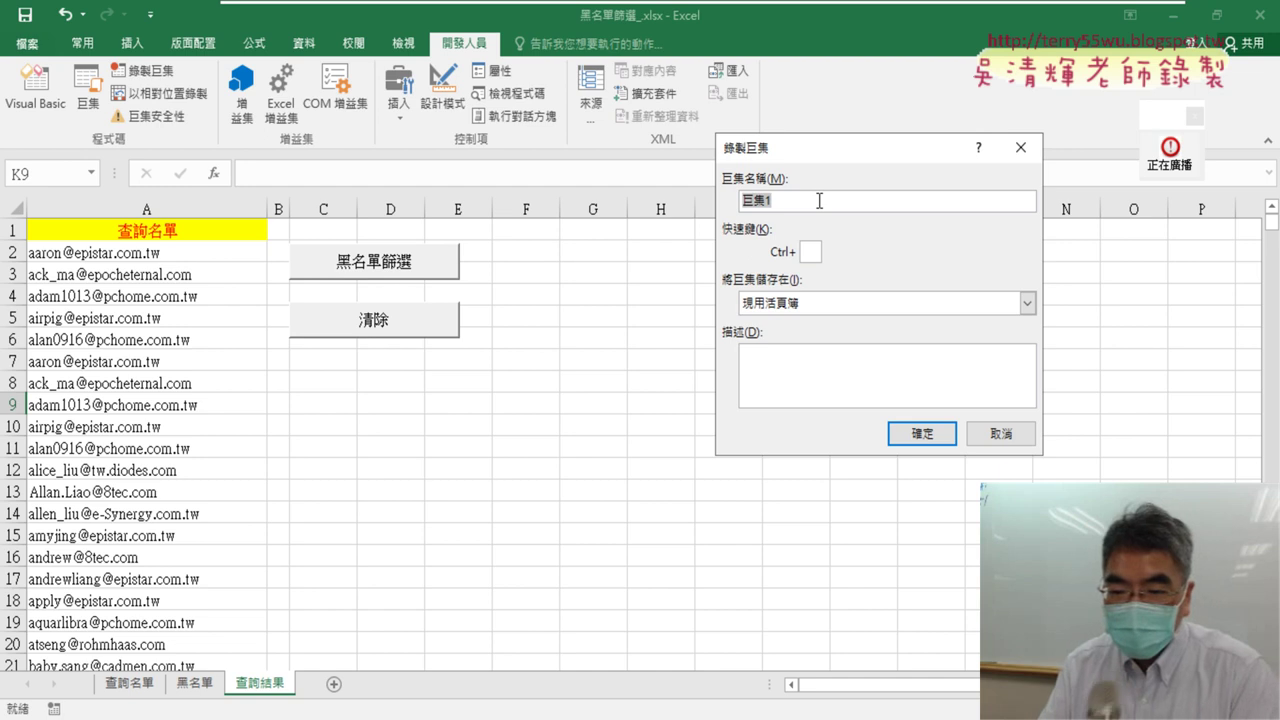
type("ㄏ")
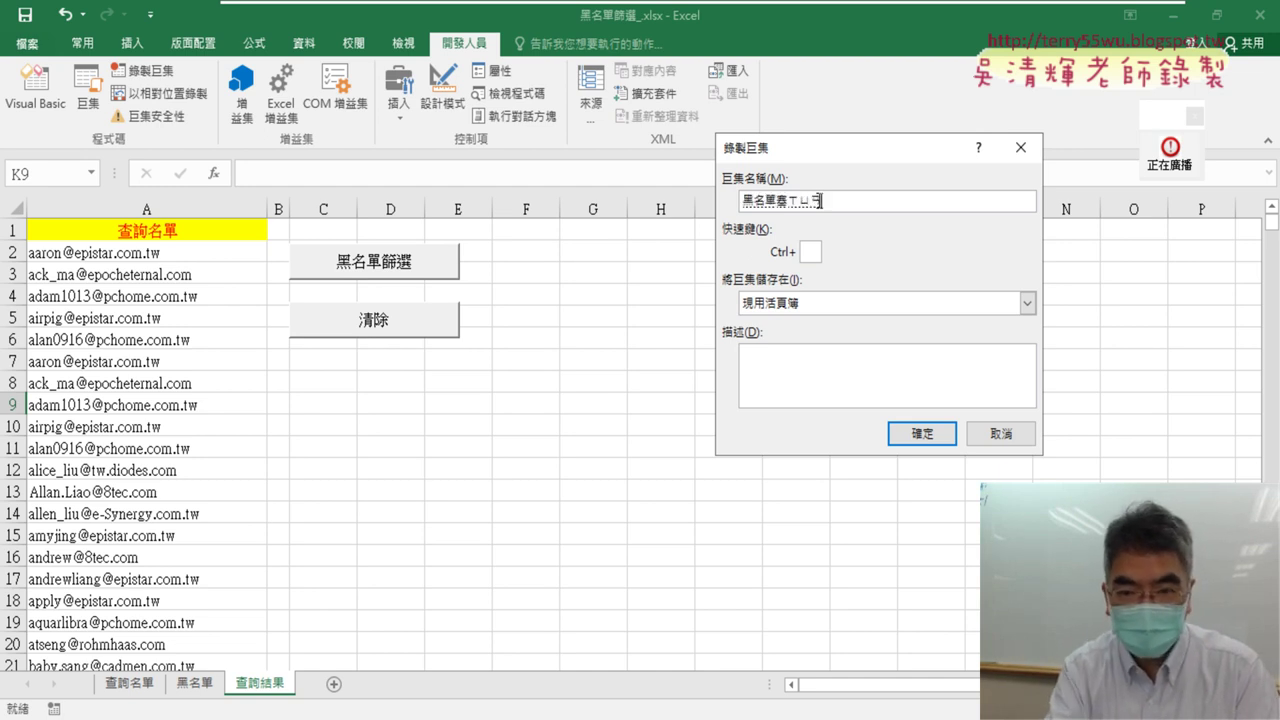
key("Return")
key("BackSpace")
key("BackSpace")
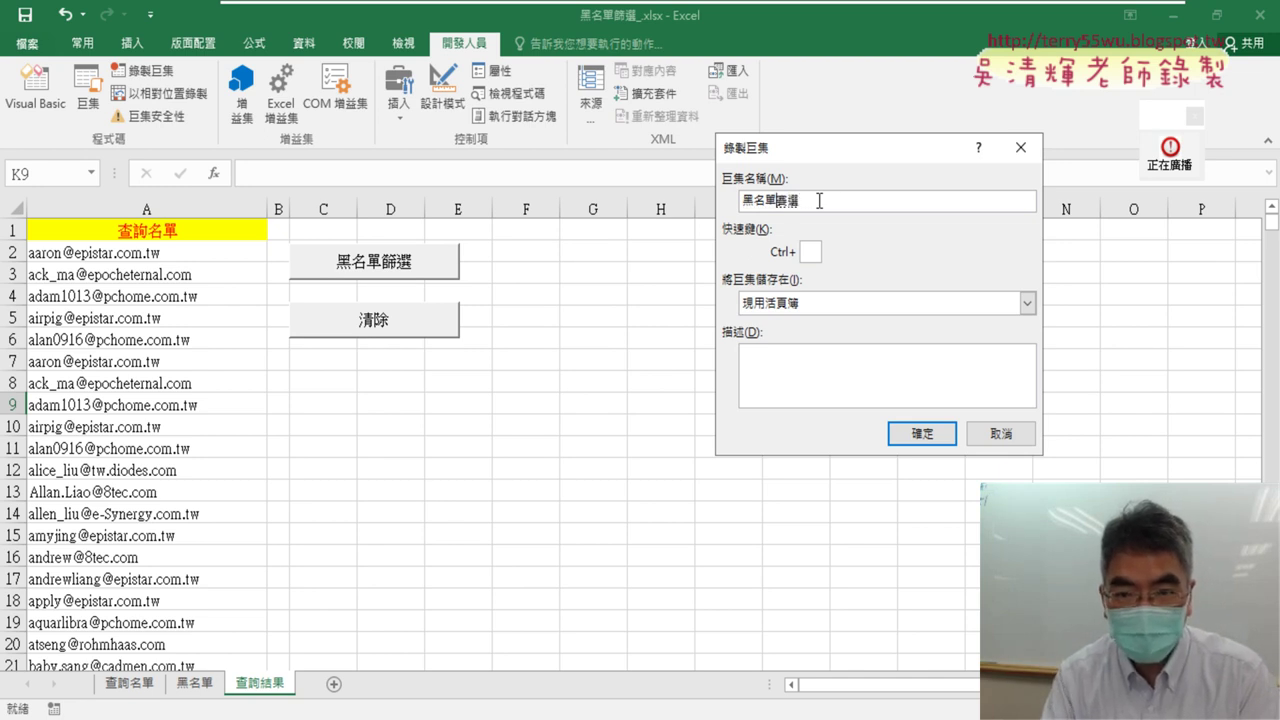
key("Down")
key("Escape")
key("Down")
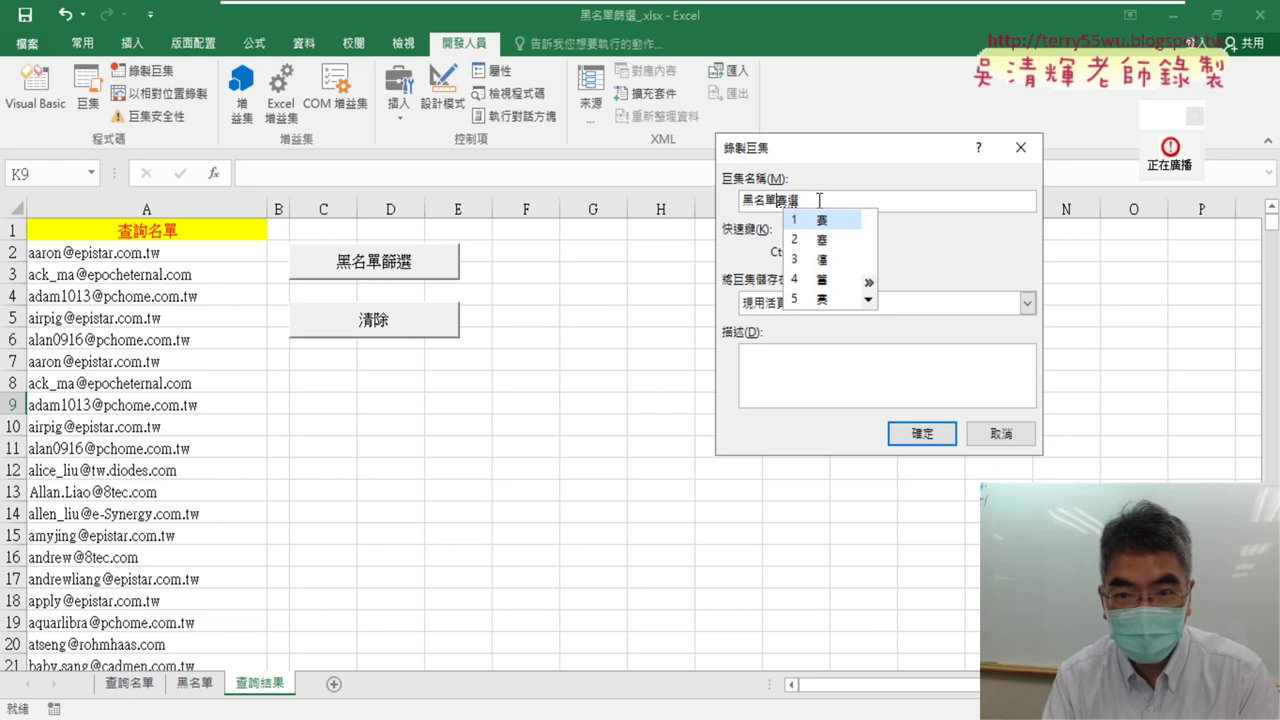
key("Down")
key("Down")
key("Down")
key("Down")
key("Down")
key("Down")
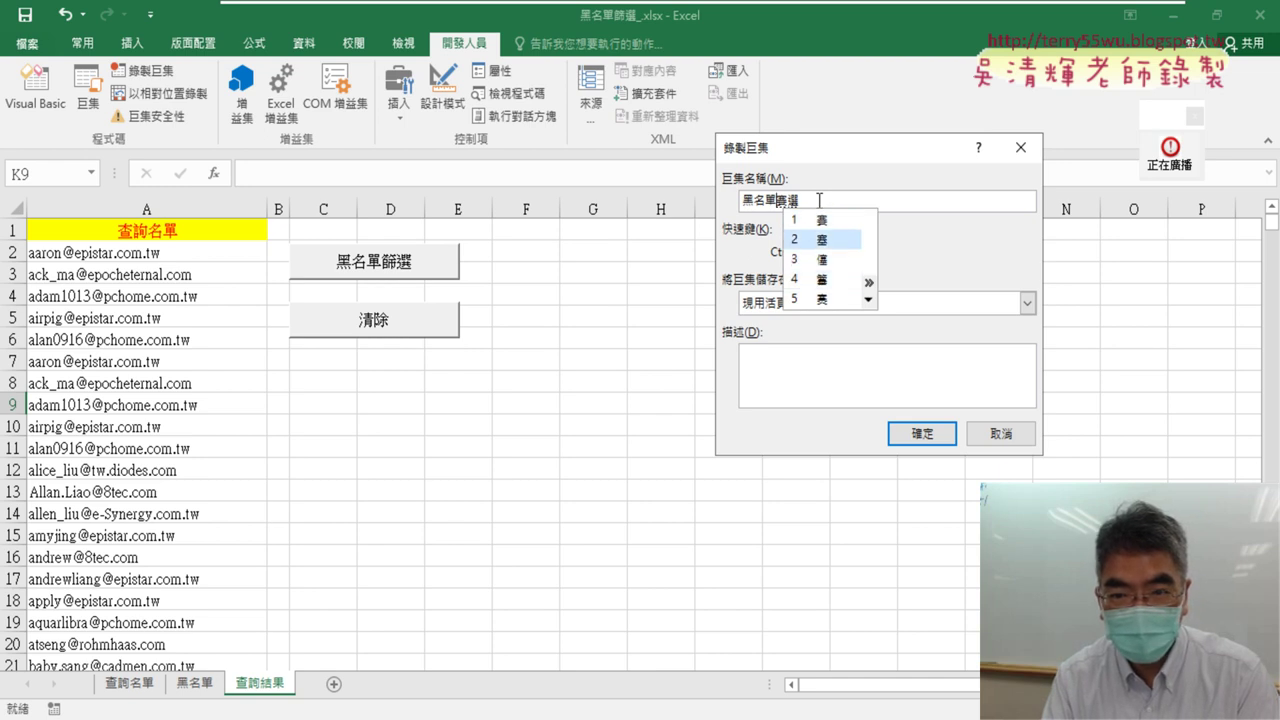
key("Return")
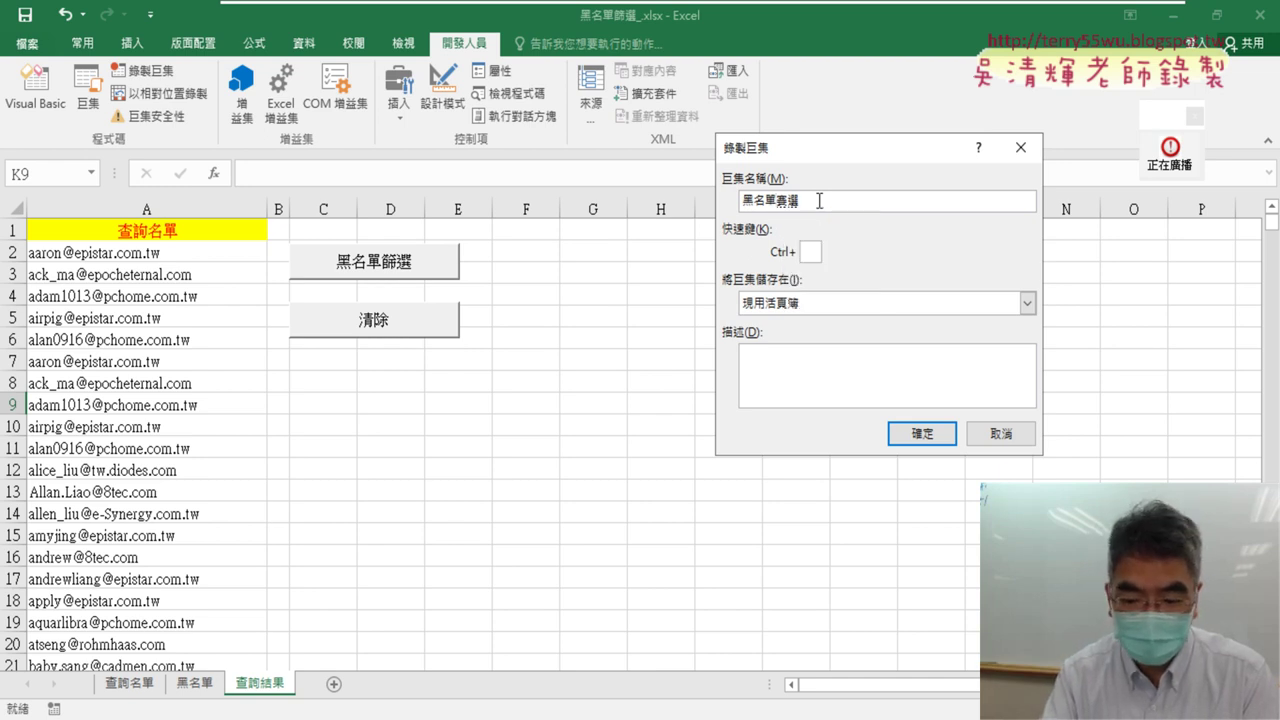
type("篩")
key("BackSpace")
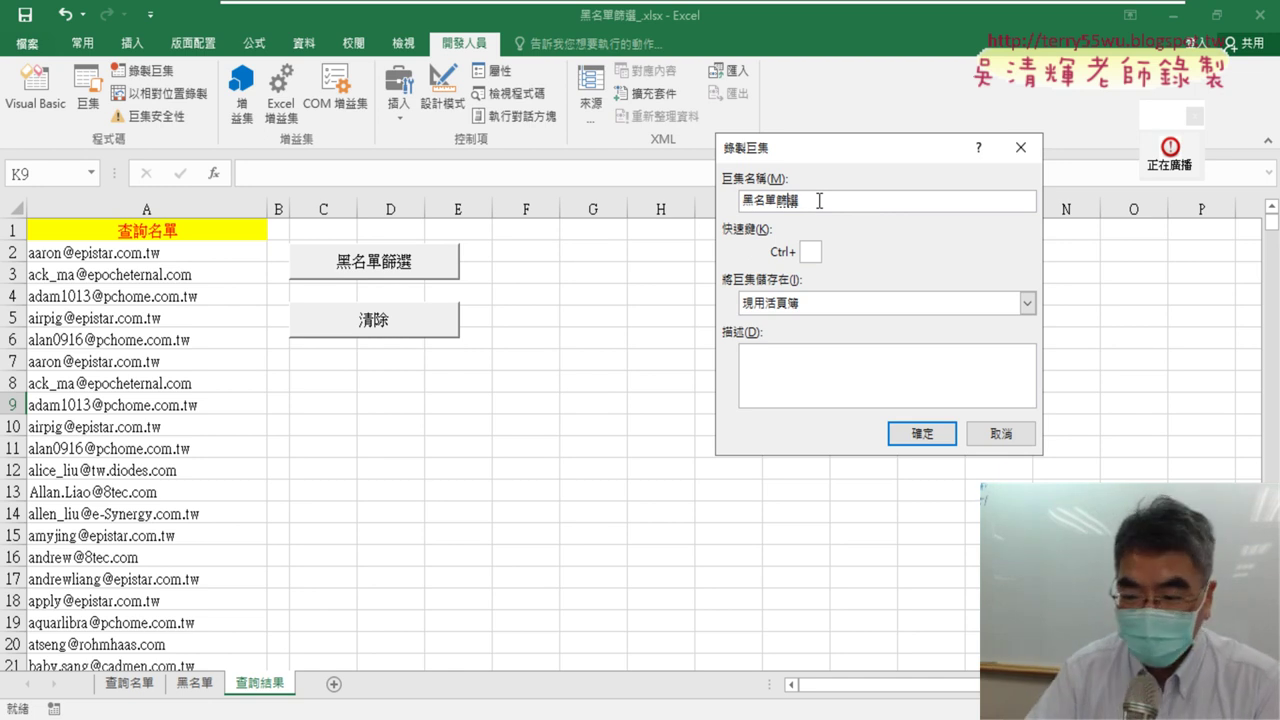
left_click_drag(811, 200, 714, 205)
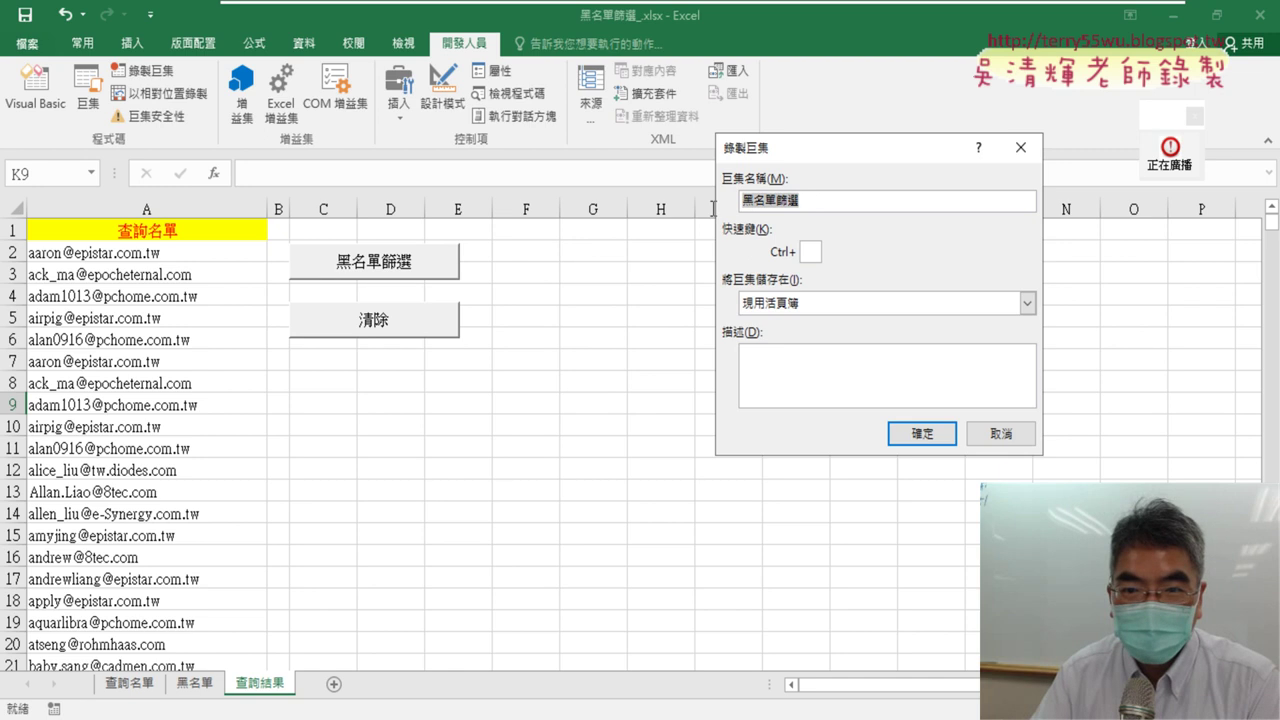
left_click(926, 436)
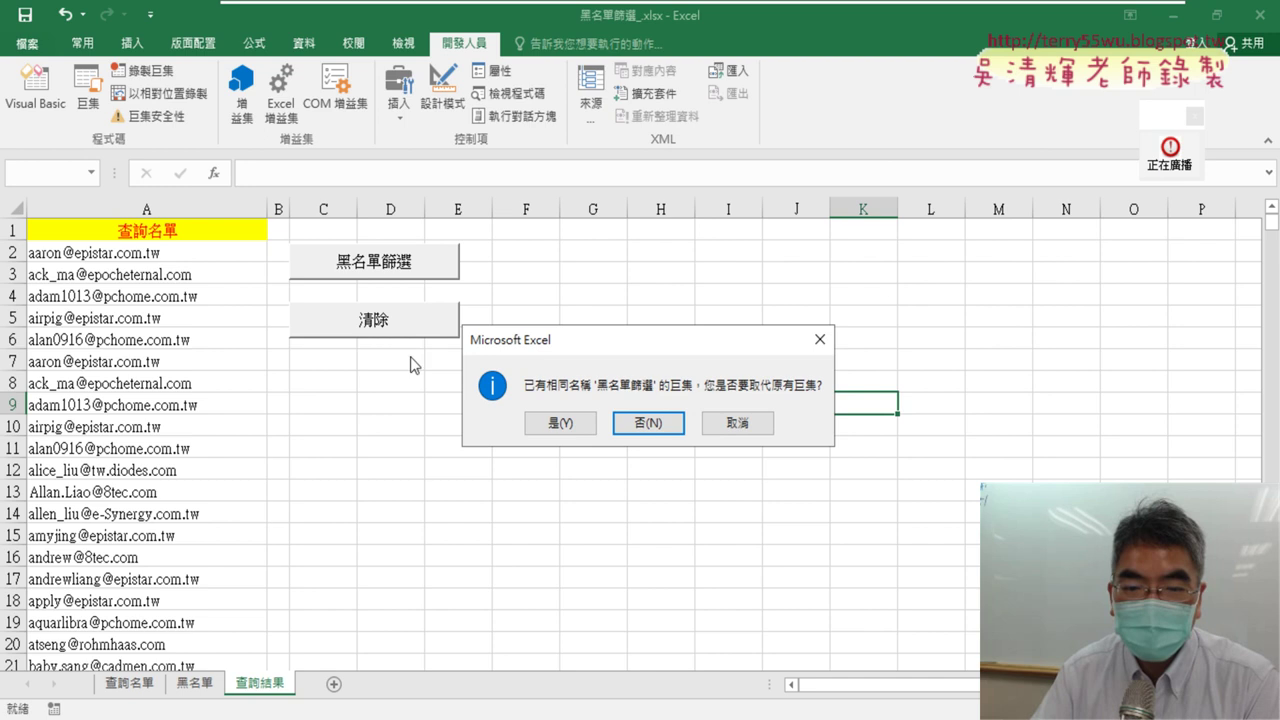
Agree to replace the old 黑名單篩選 macro, then select B2 on 查詢名單
left_click(563, 424)
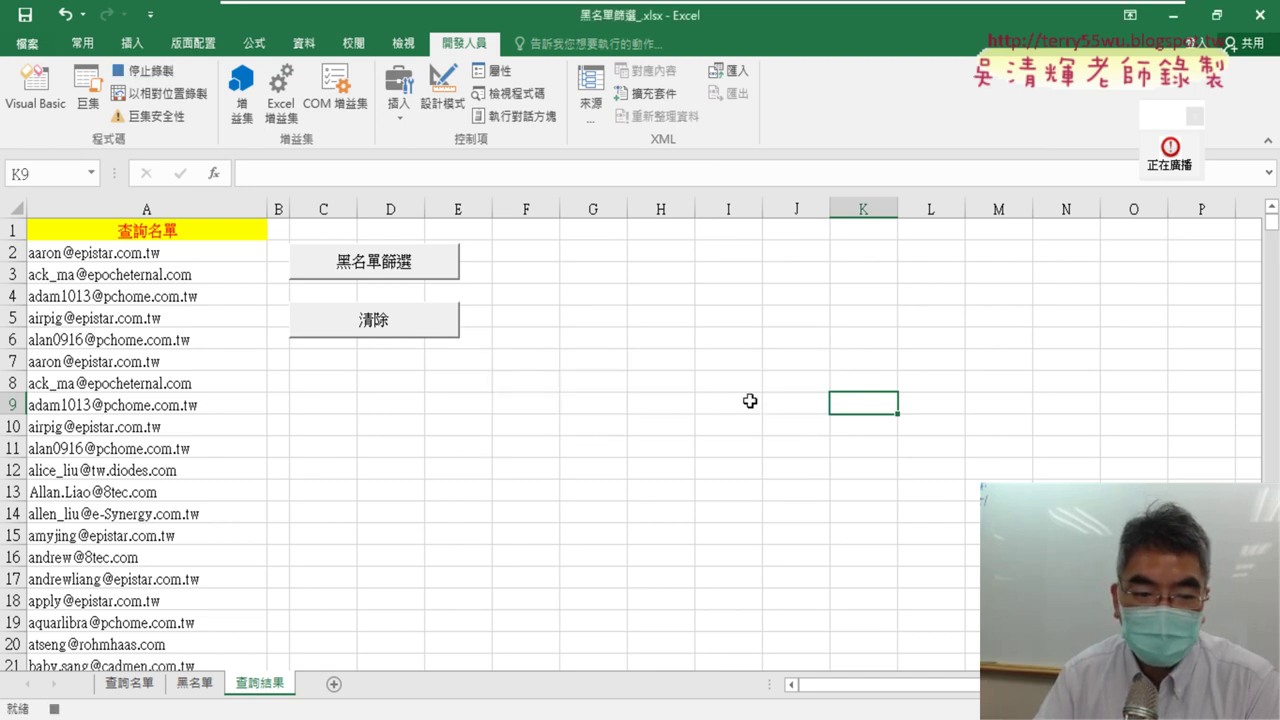
left_click(133, 686)
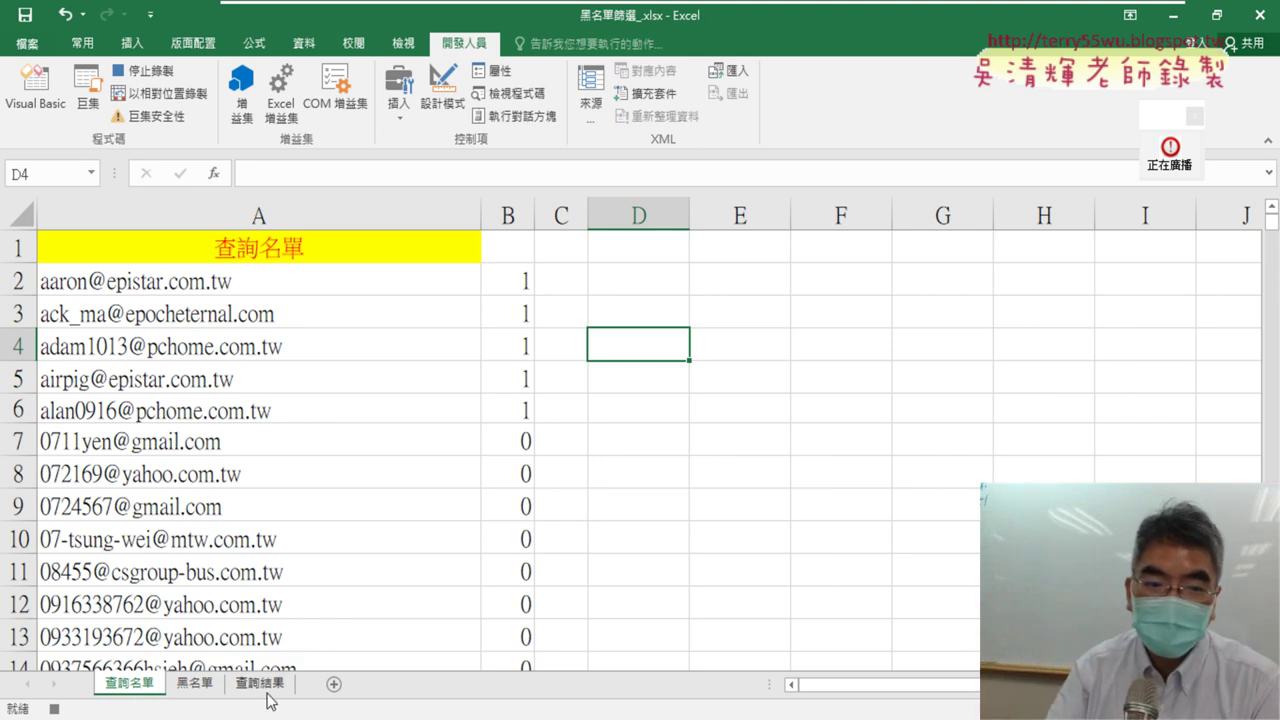
left_click(499, 283)
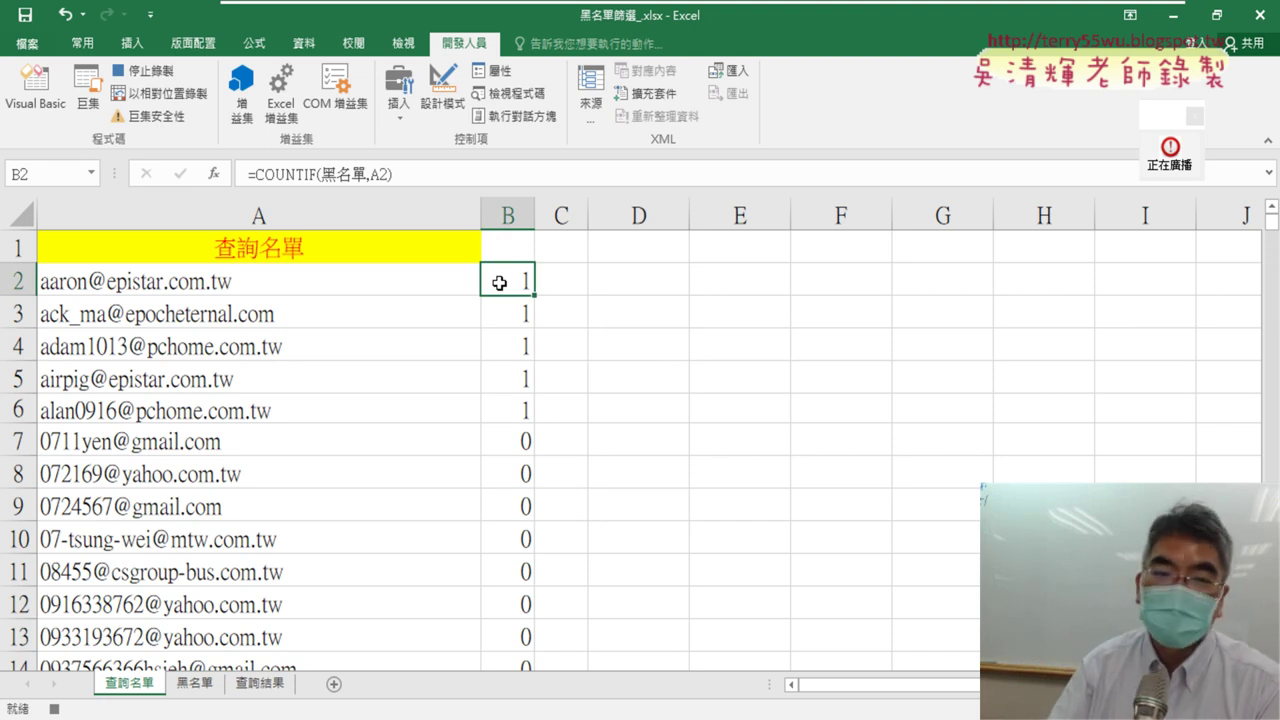
Enter =COUNTIF(黑名單,A2) in B2, fill it down column B, and select B1
left_click(288, 178)
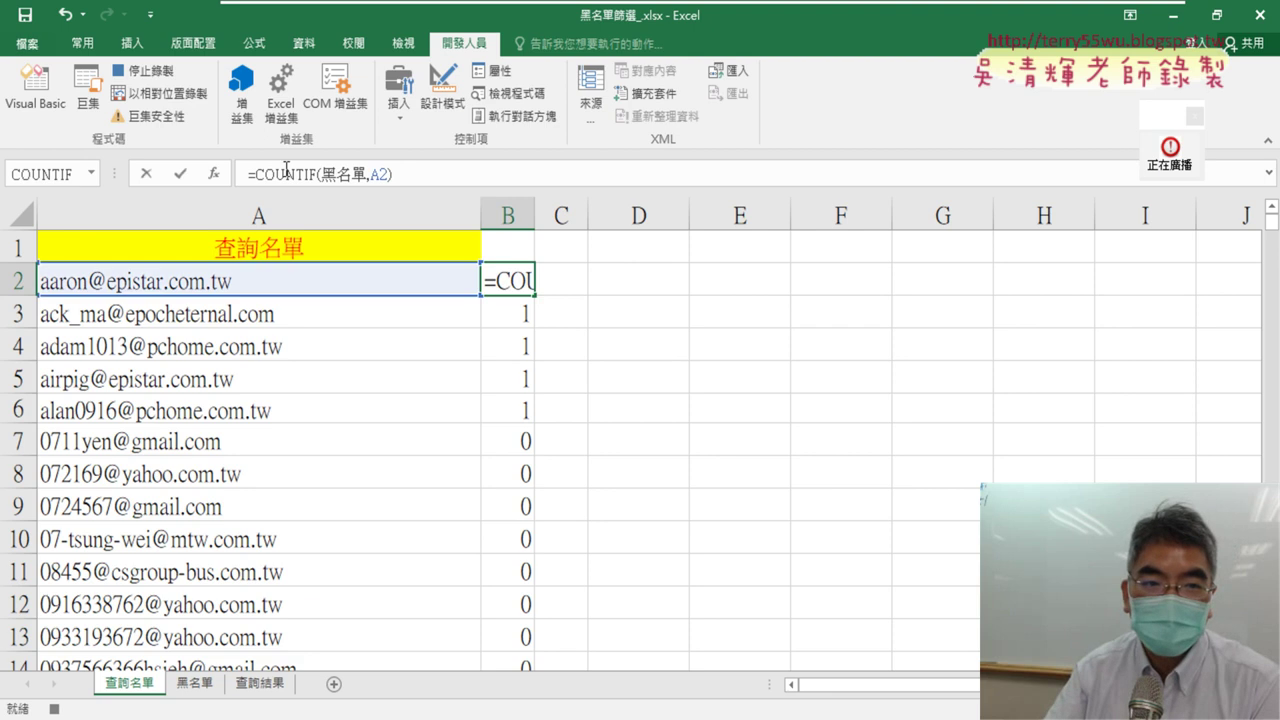
left_click(216, 176)
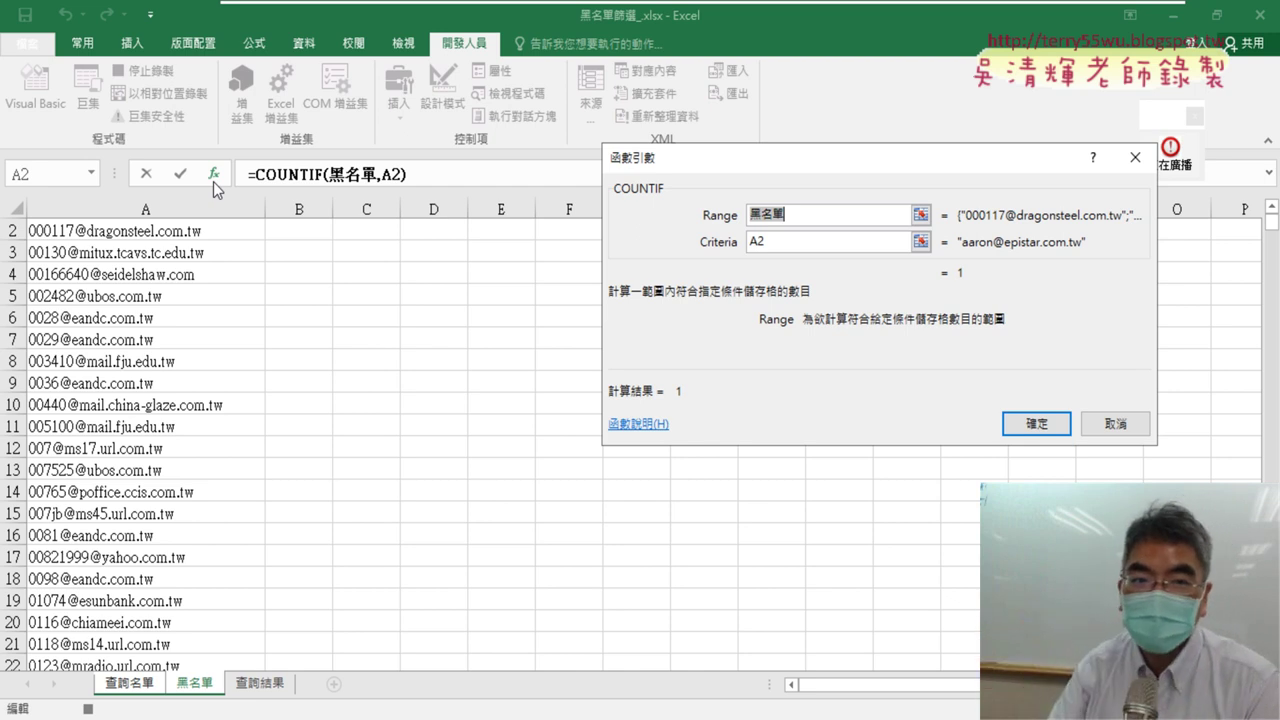
left_click(1040, 426)
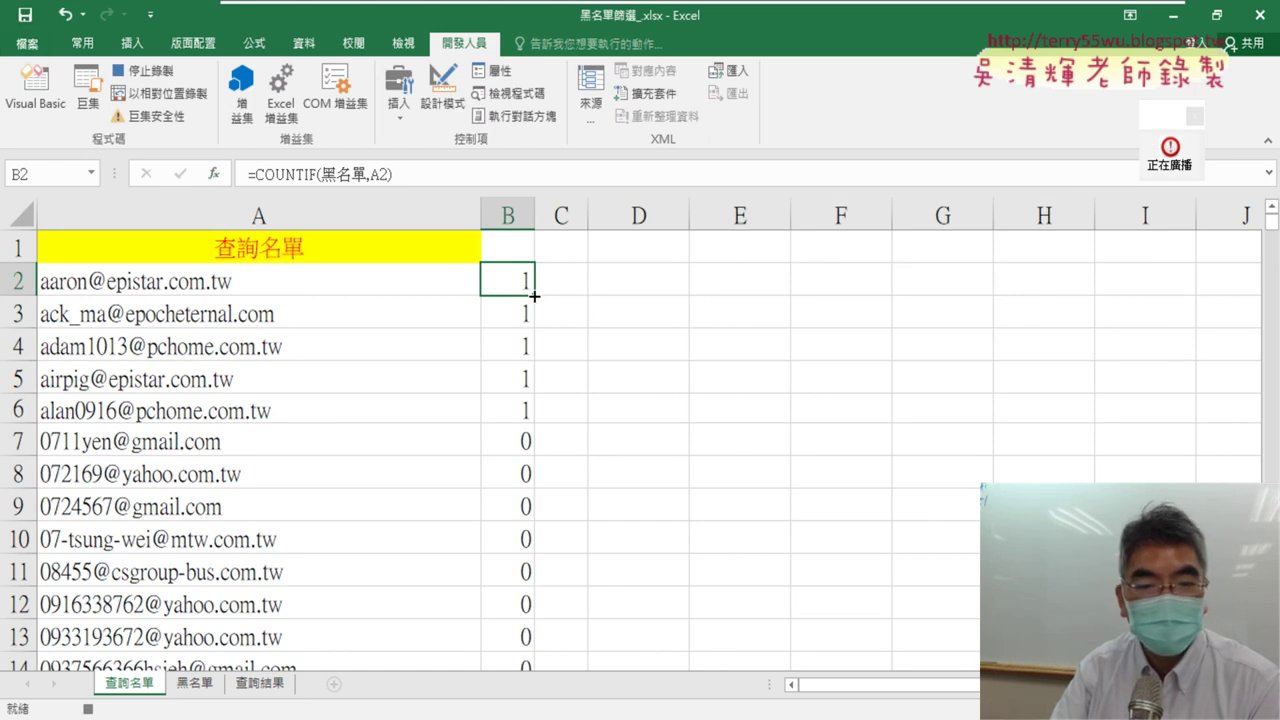
double_click(535, 296)
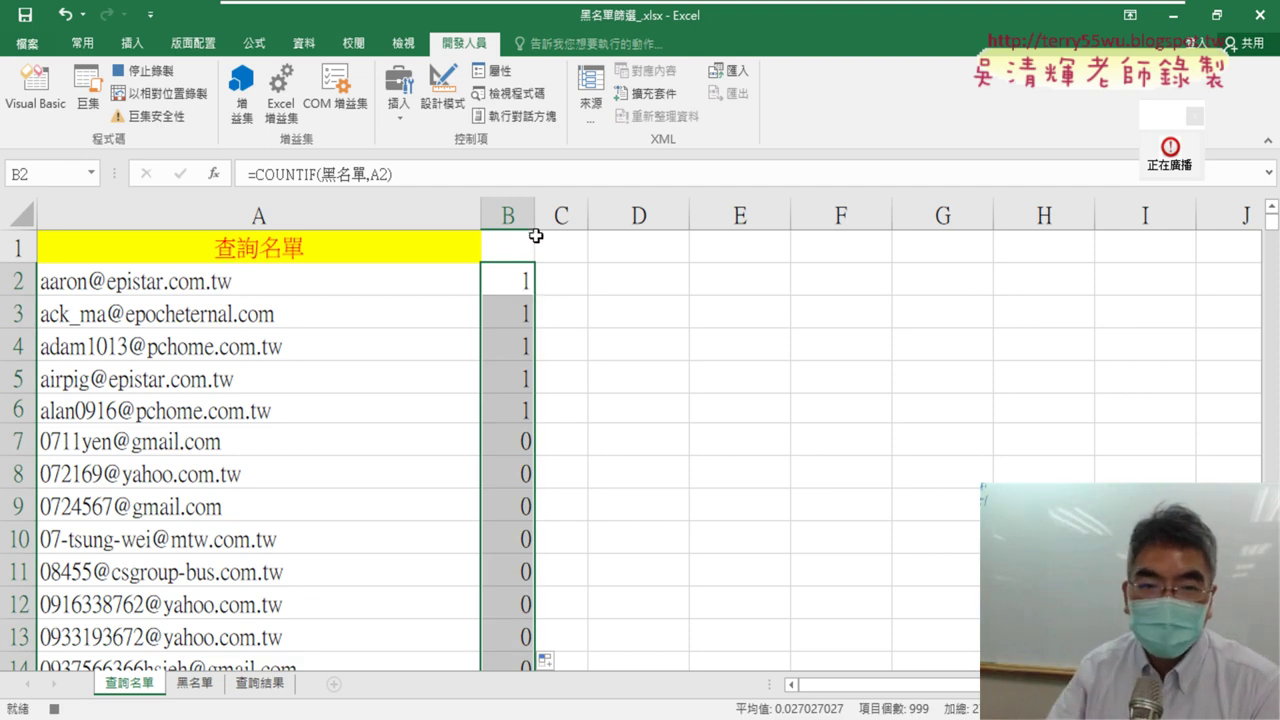
left_click(510, 241)
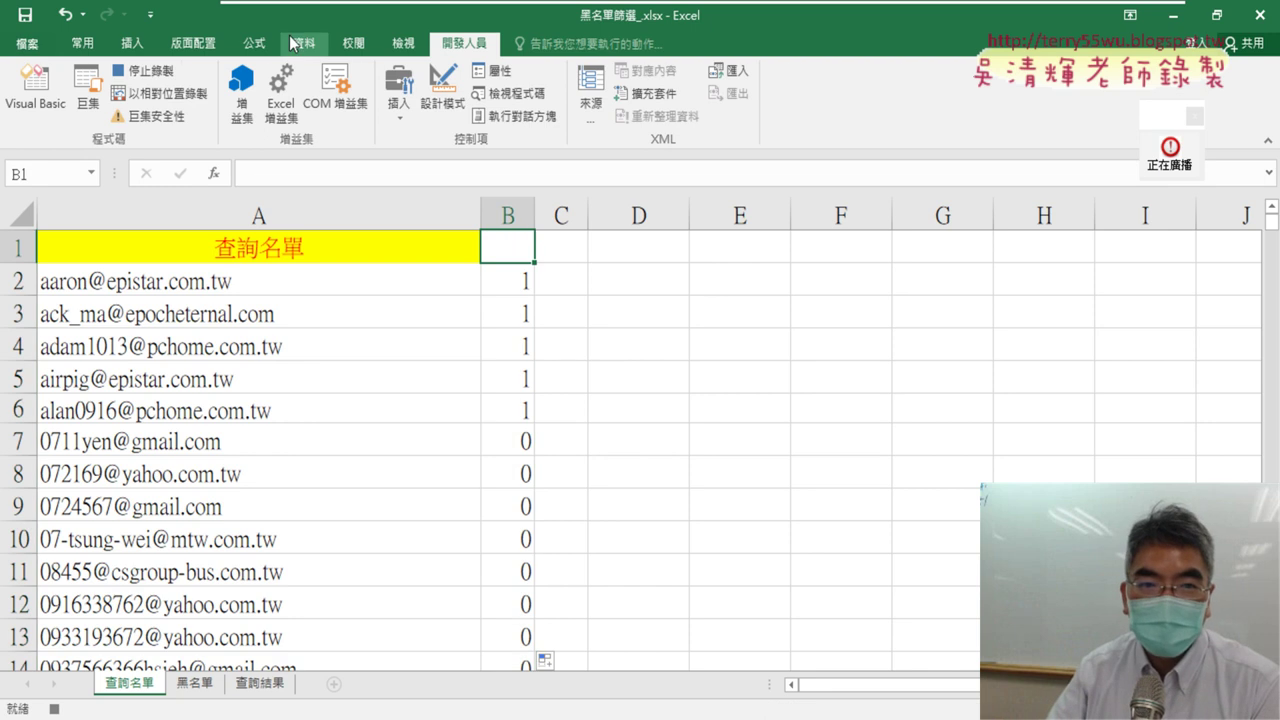
Filter the 查詢名單 list on column B to show only the rows marked 1
left_click(304, 43)
left_click(580, 90)
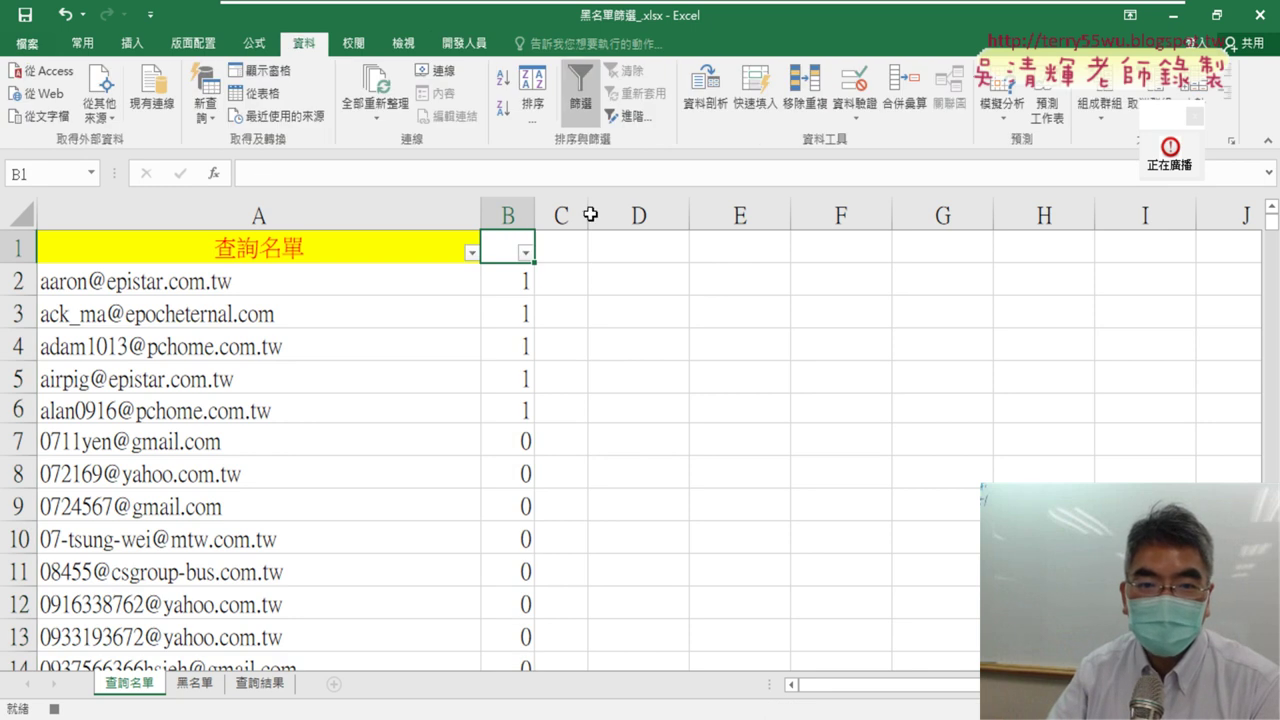
left_click(525, 255)
left_click(339, 458)
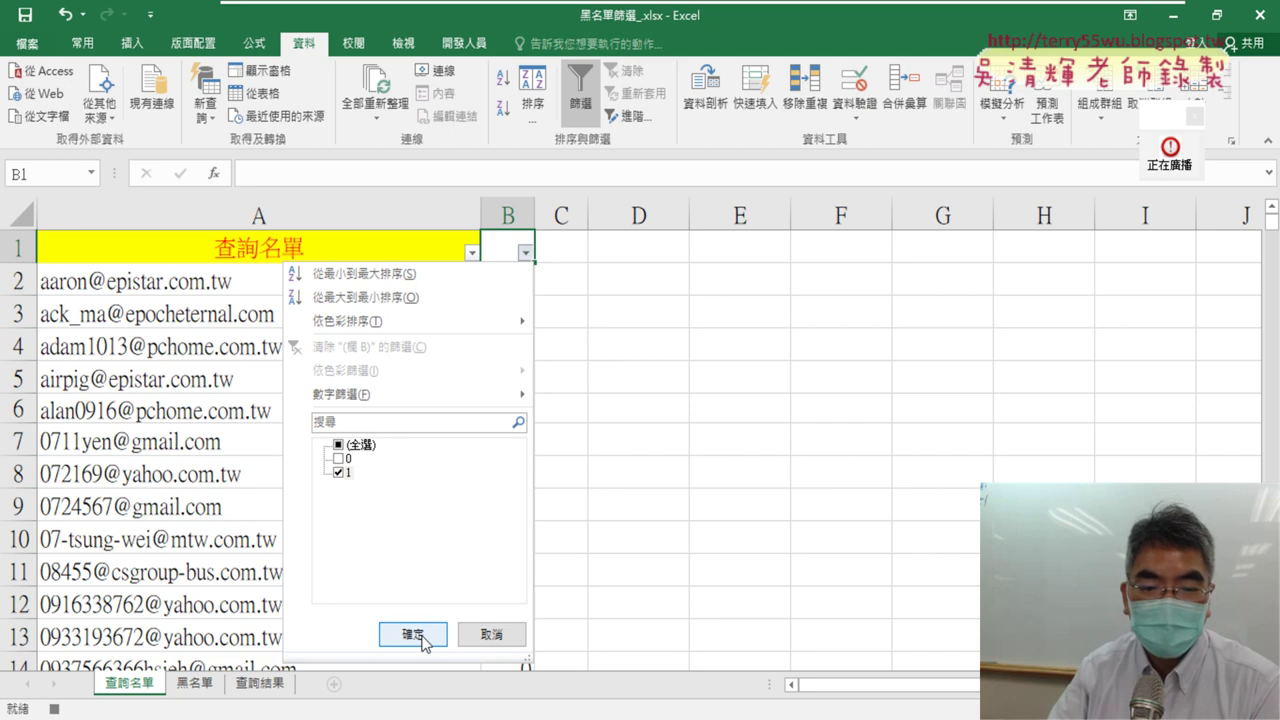
left_click(413, 635)
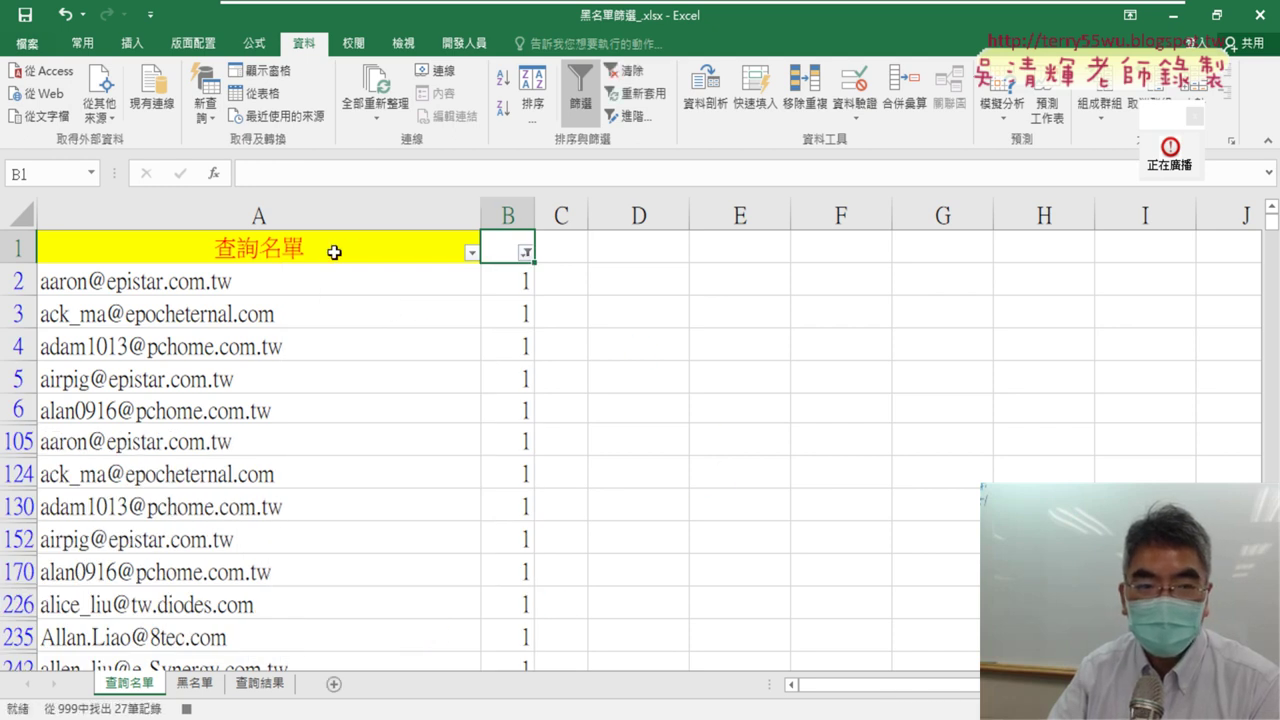
Copy the 27 filtered addresses in column A, from A1 down to the last row
left_click(334, 252)
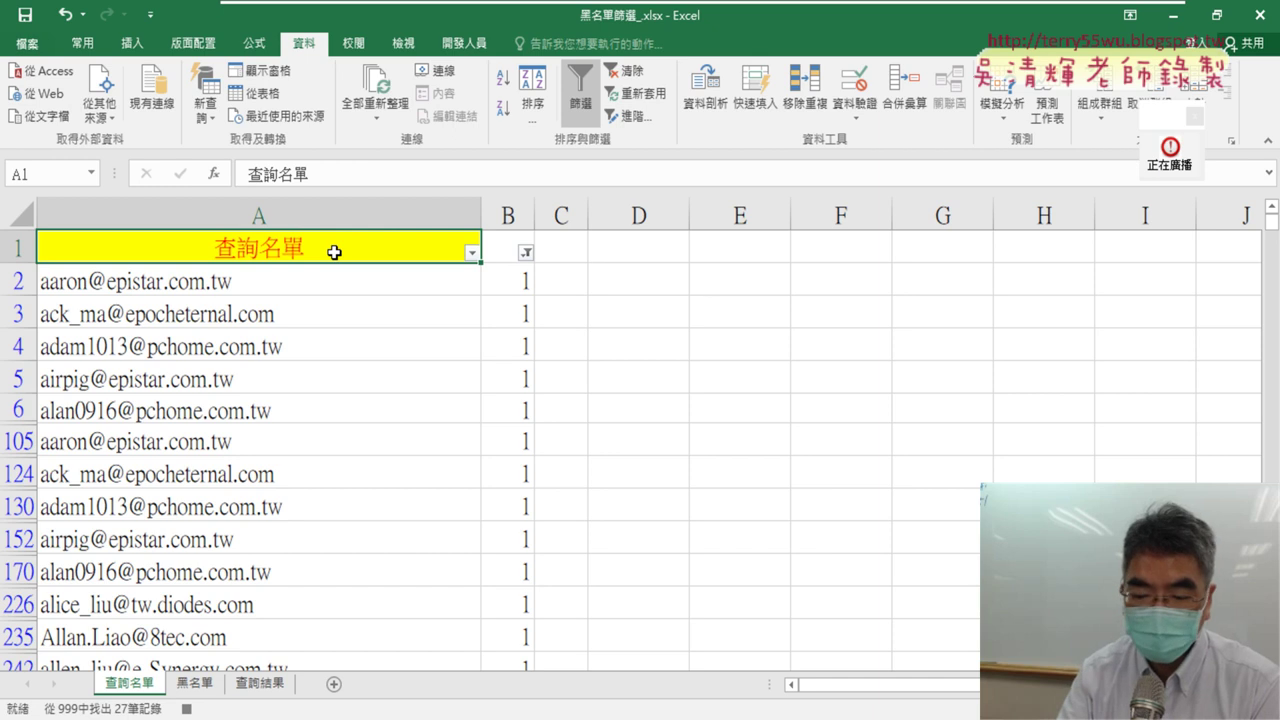
key("ctrl+shift+Down")
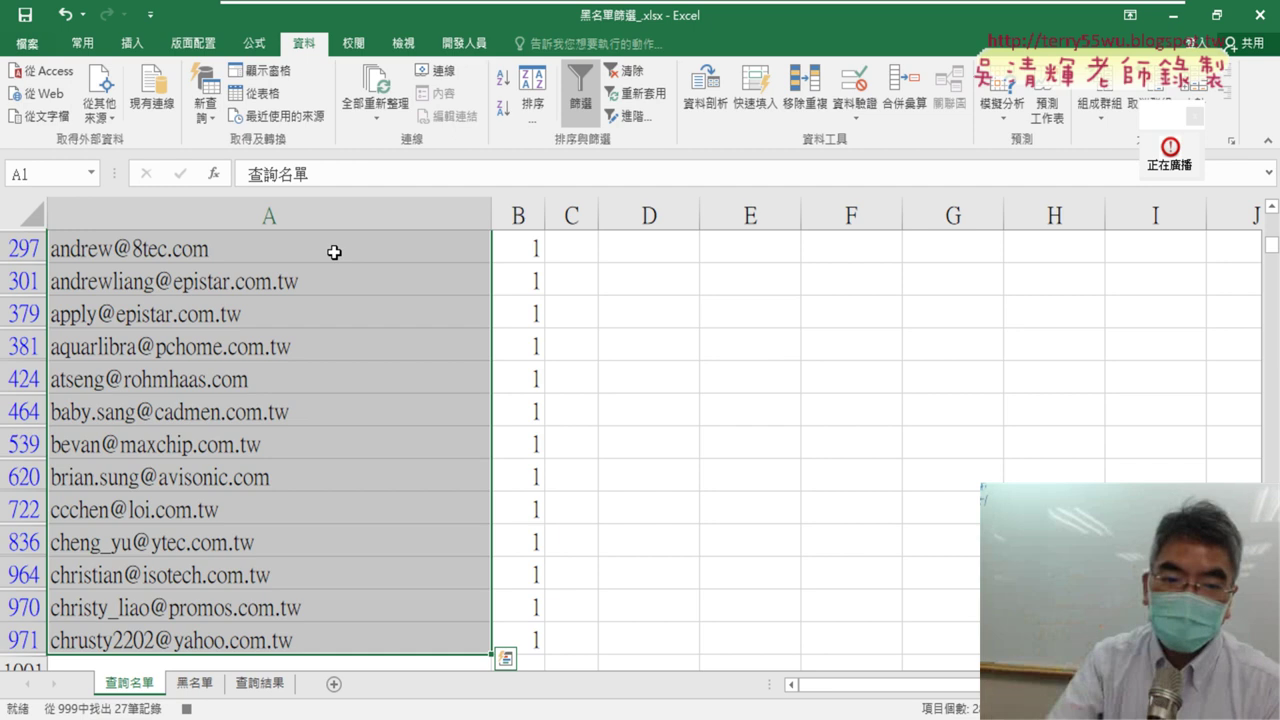
key("ctrl+c")
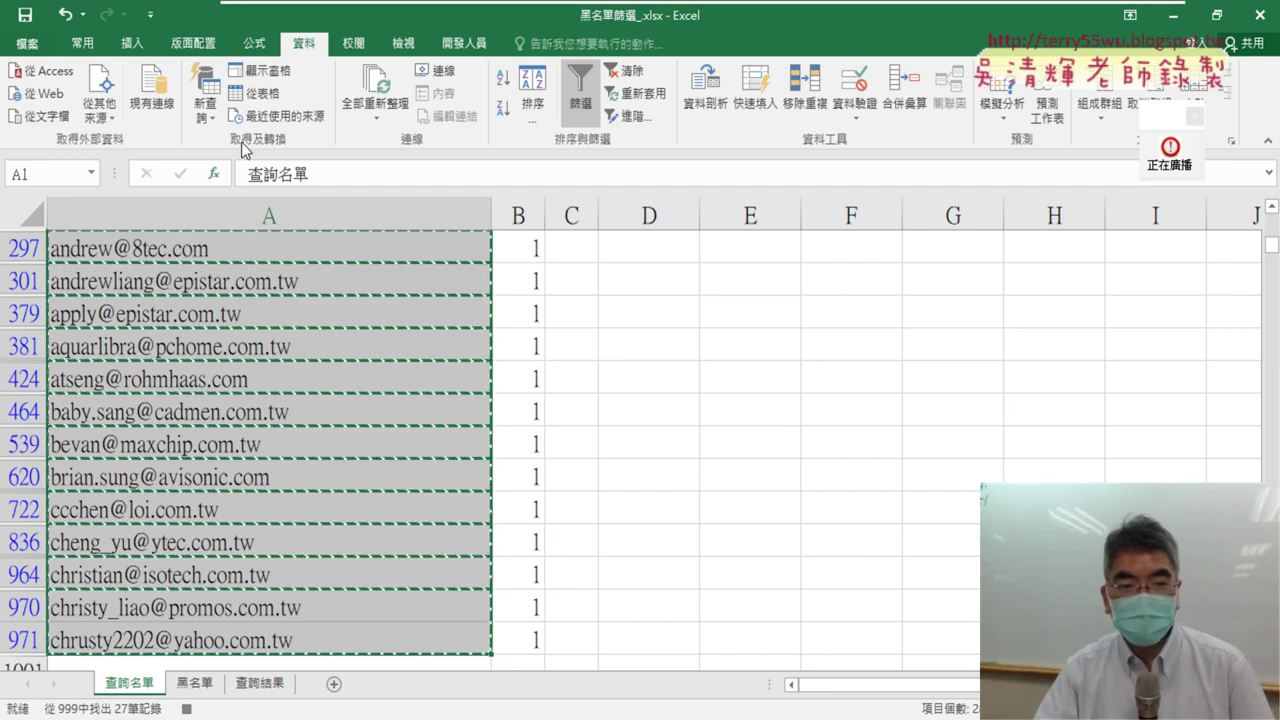
Paste the blacklisted addresses into column A of 查詢結果 at A1, then stop the macro recording
left_click(266, 685)
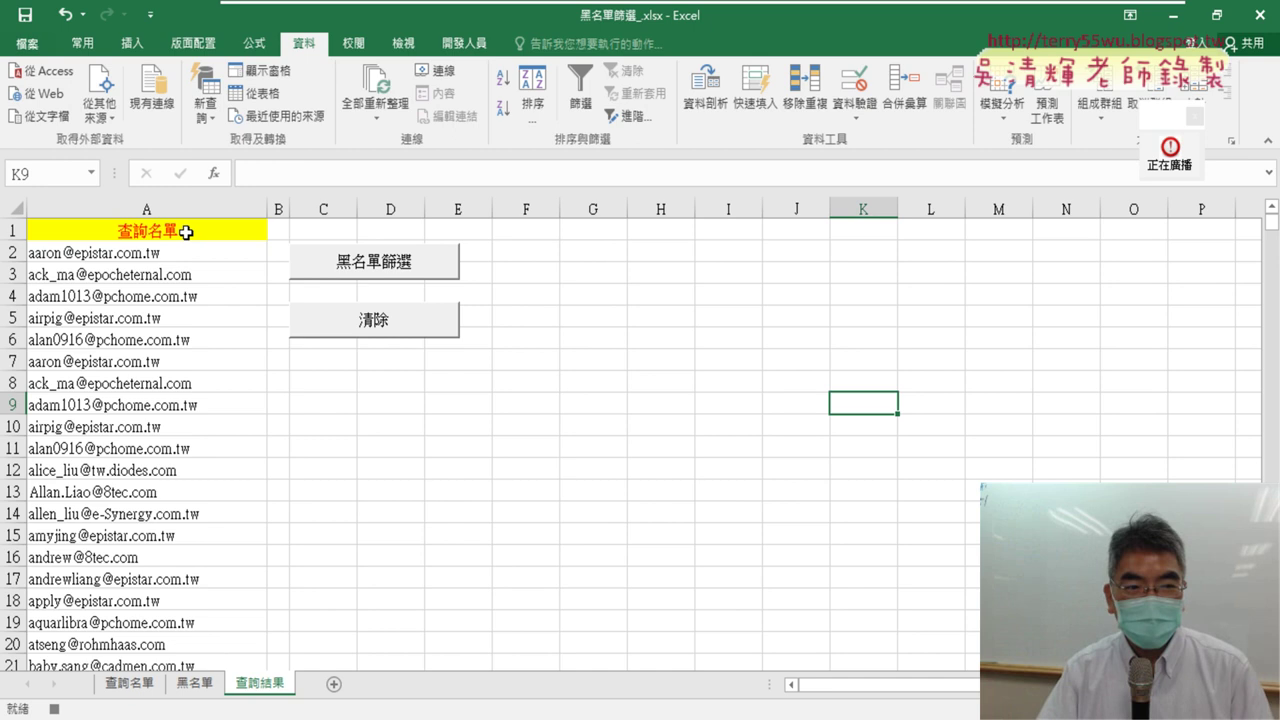
left_click(186, 232)
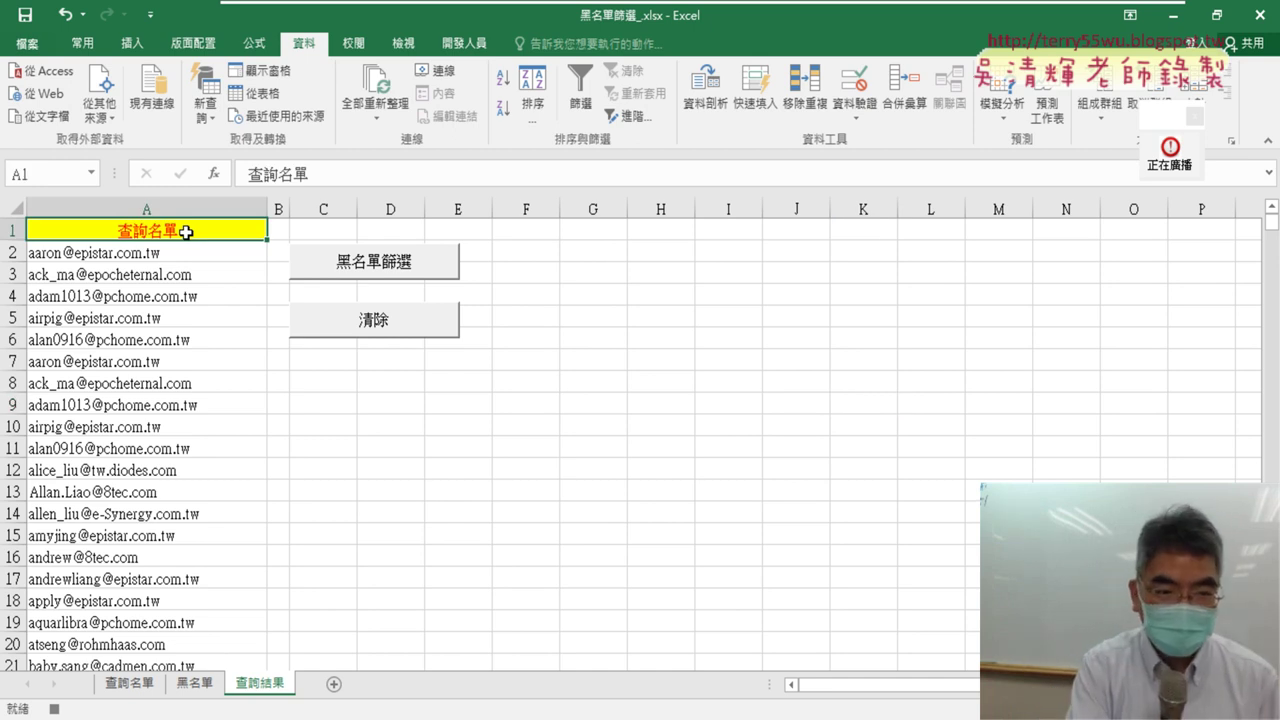
key("ctrl+shift+Down")
key("ctrl+v")
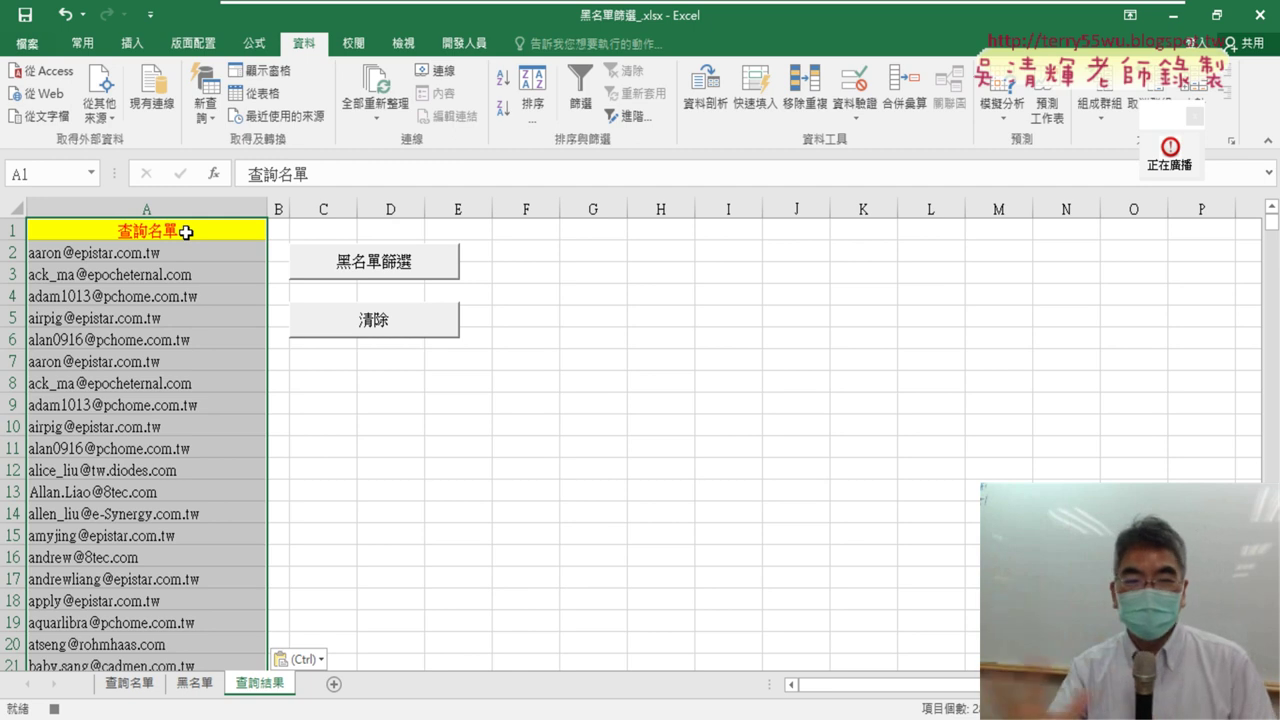
left_click(464, 43)
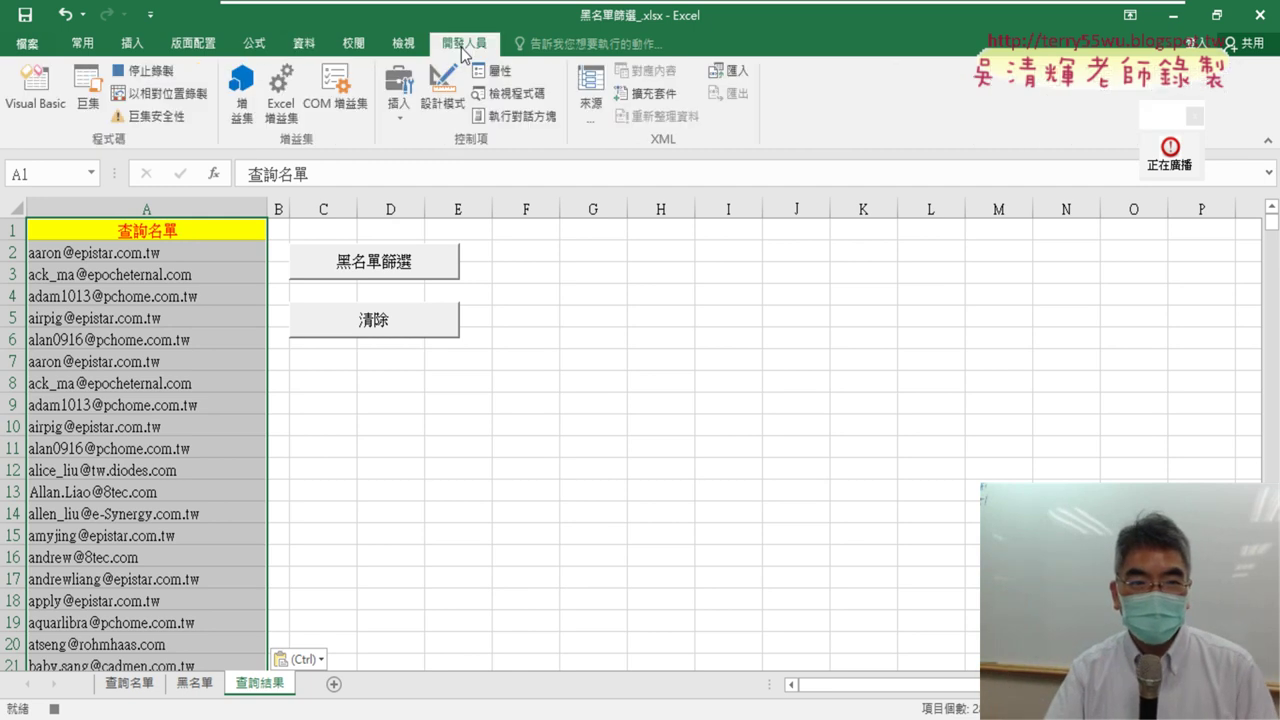
left_click(158, 80)
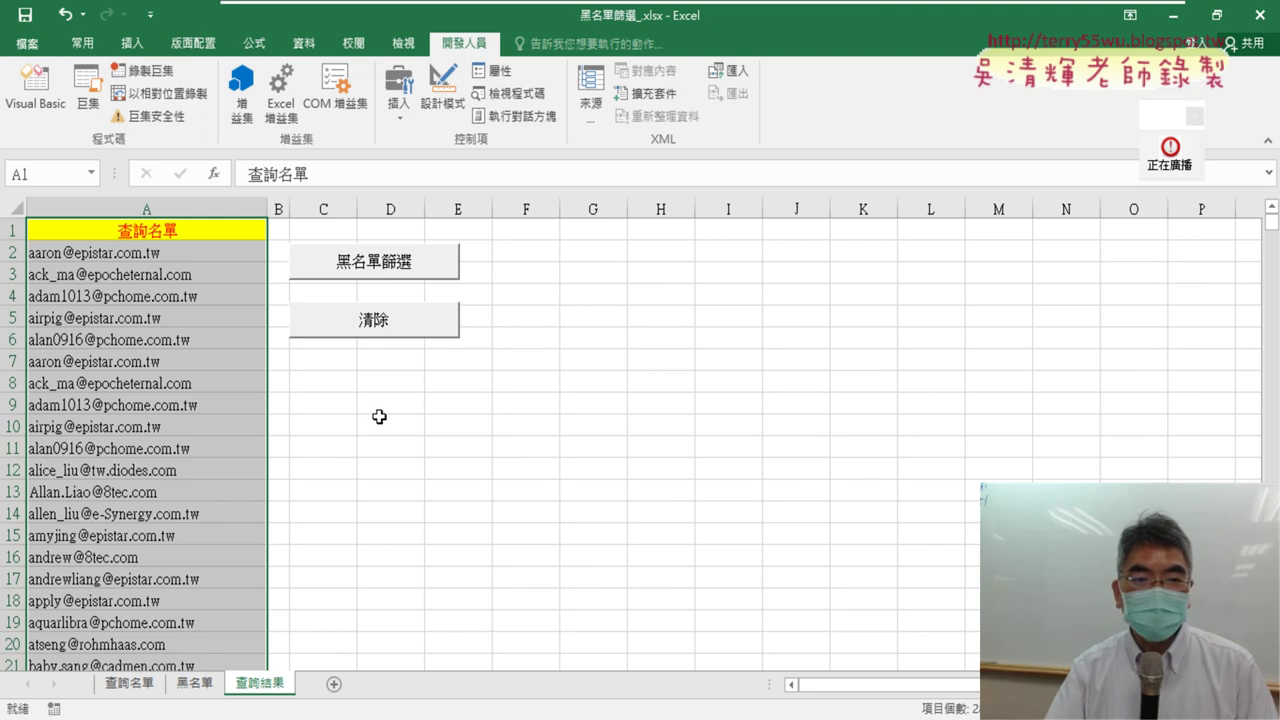
Clear the contents of column A on the 查詢結果 sheet
left_click(462, 402)
left_click(218, 204)
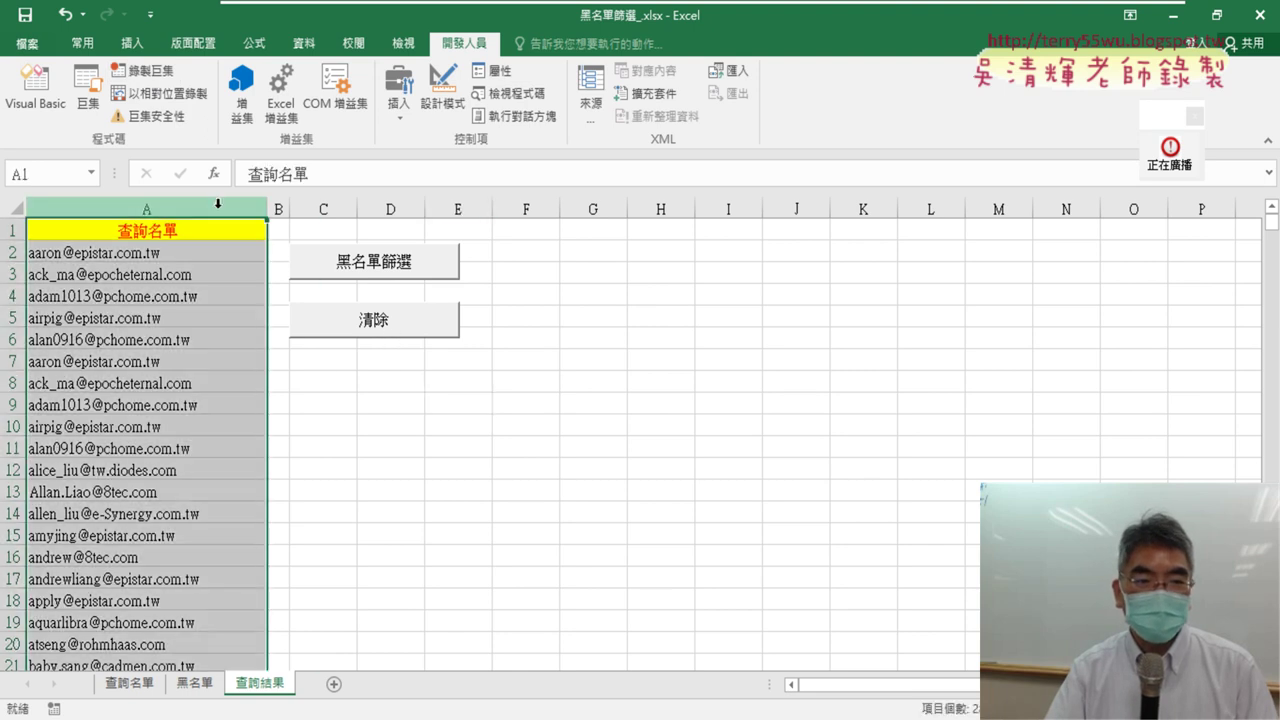
key("Delete")
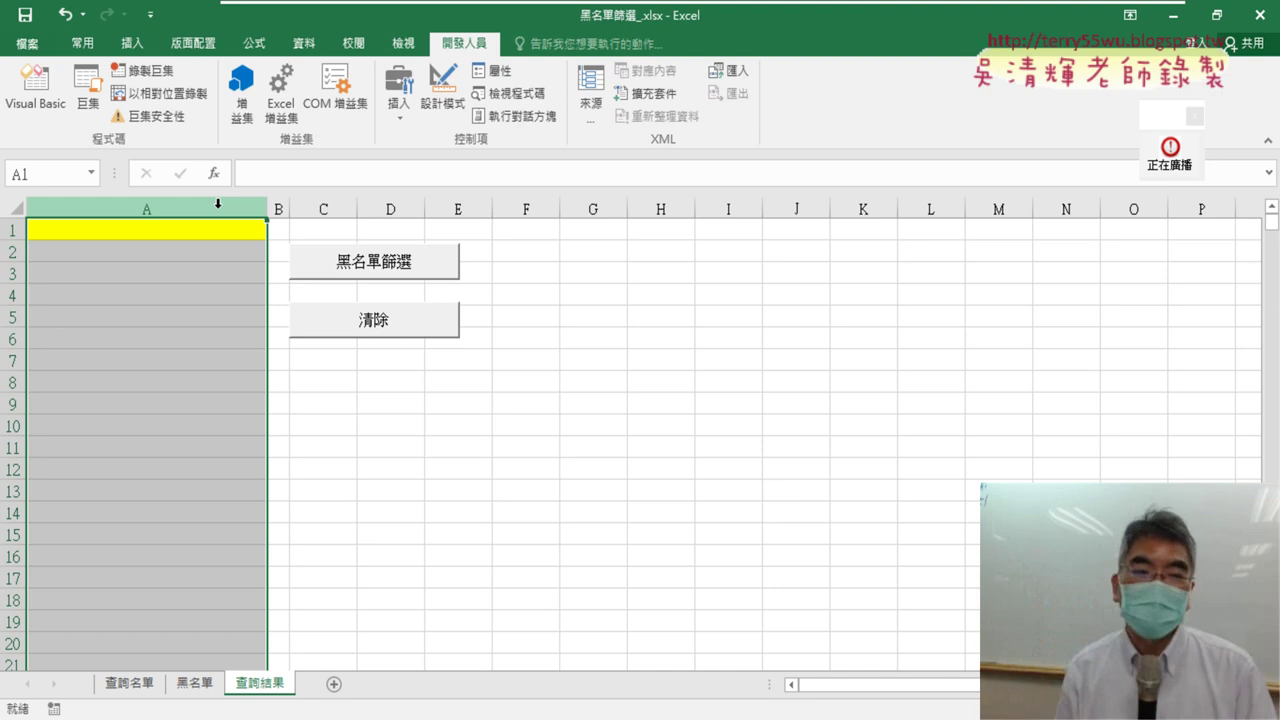
left_click(564, 462)
Run the 黑名單篩選 macro from its button to refill column A with the addresses
left_click(211, 229)
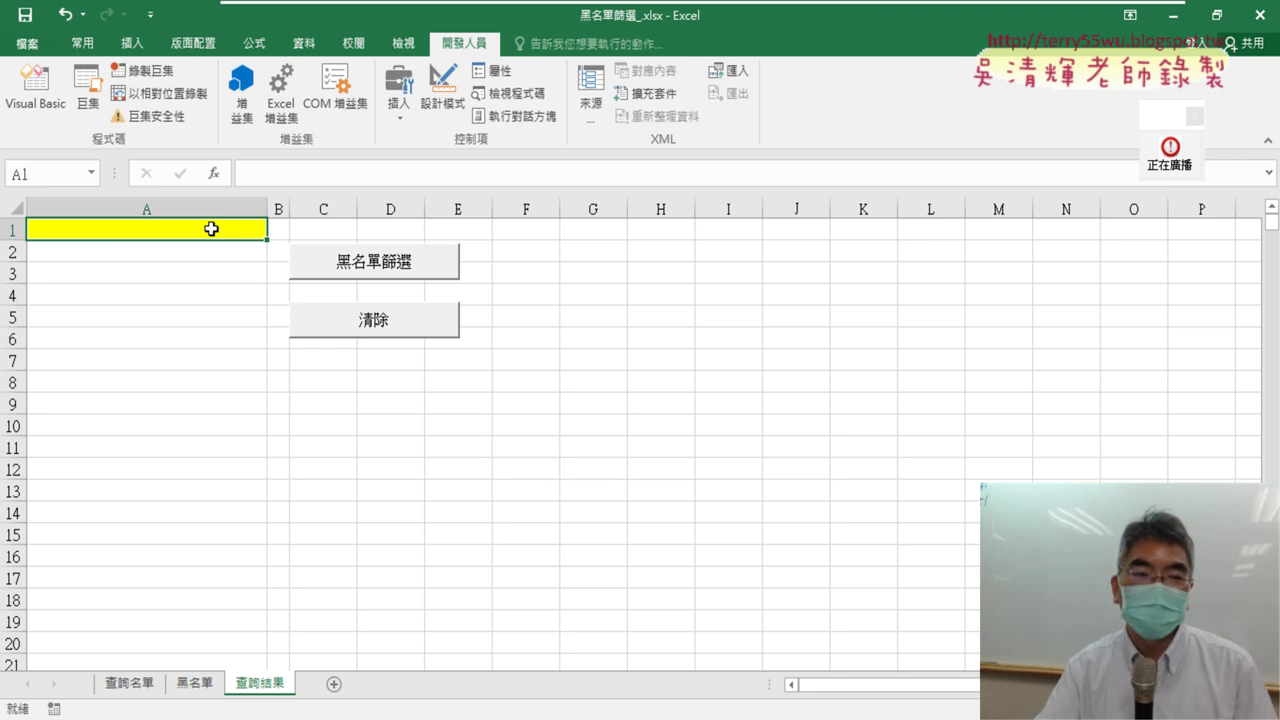
left_click(690, 424)
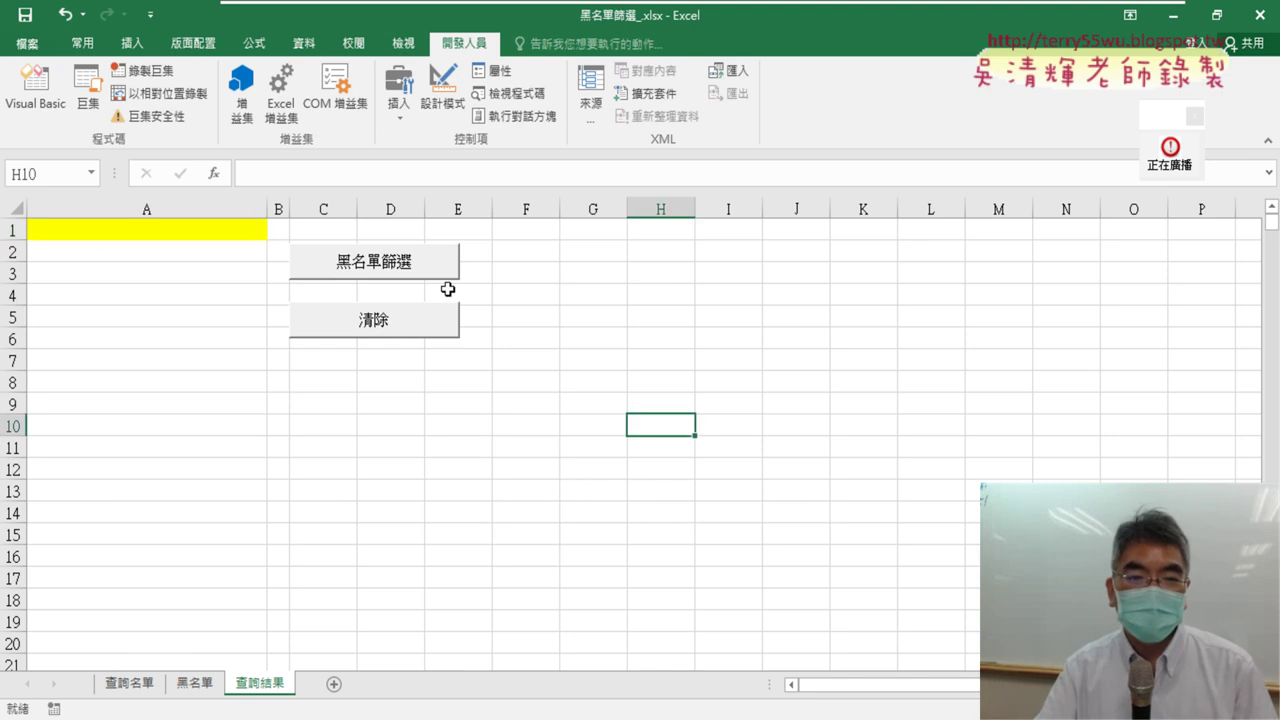
left_click(387, 266)
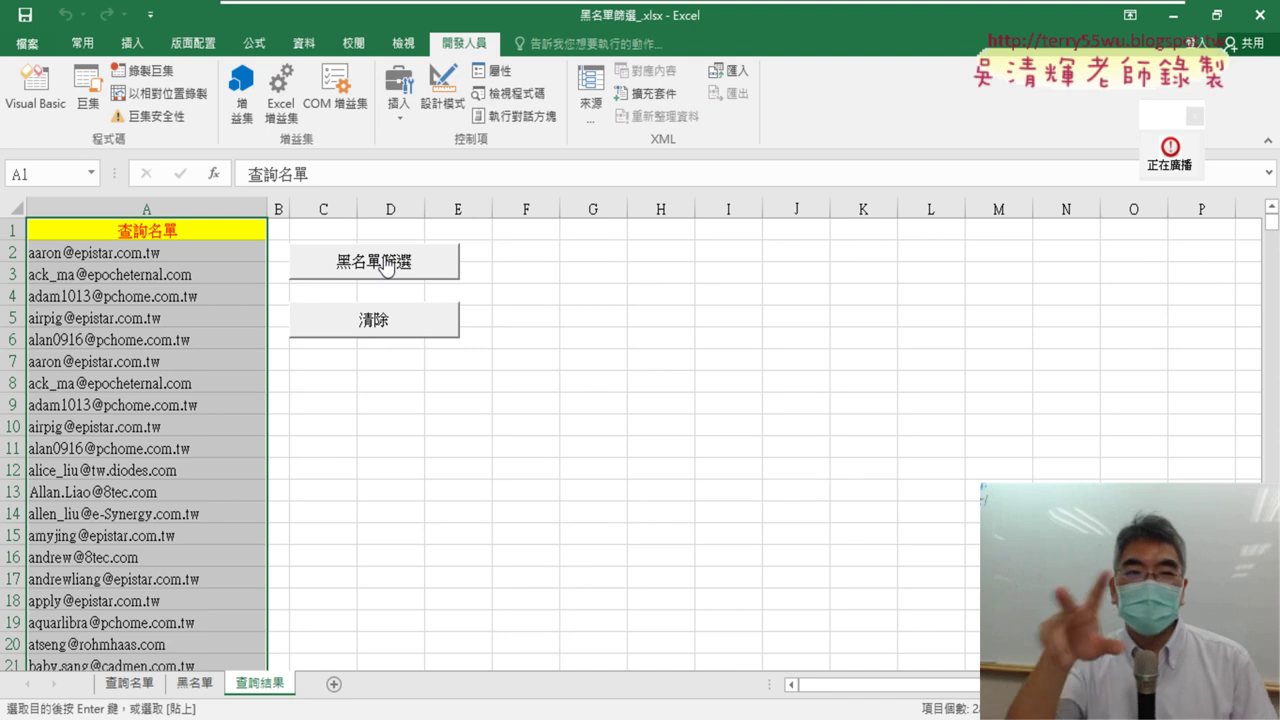
Open the 黑名單篩選 macro's VBA code from the button's assigned macro
right_click(394, 266)
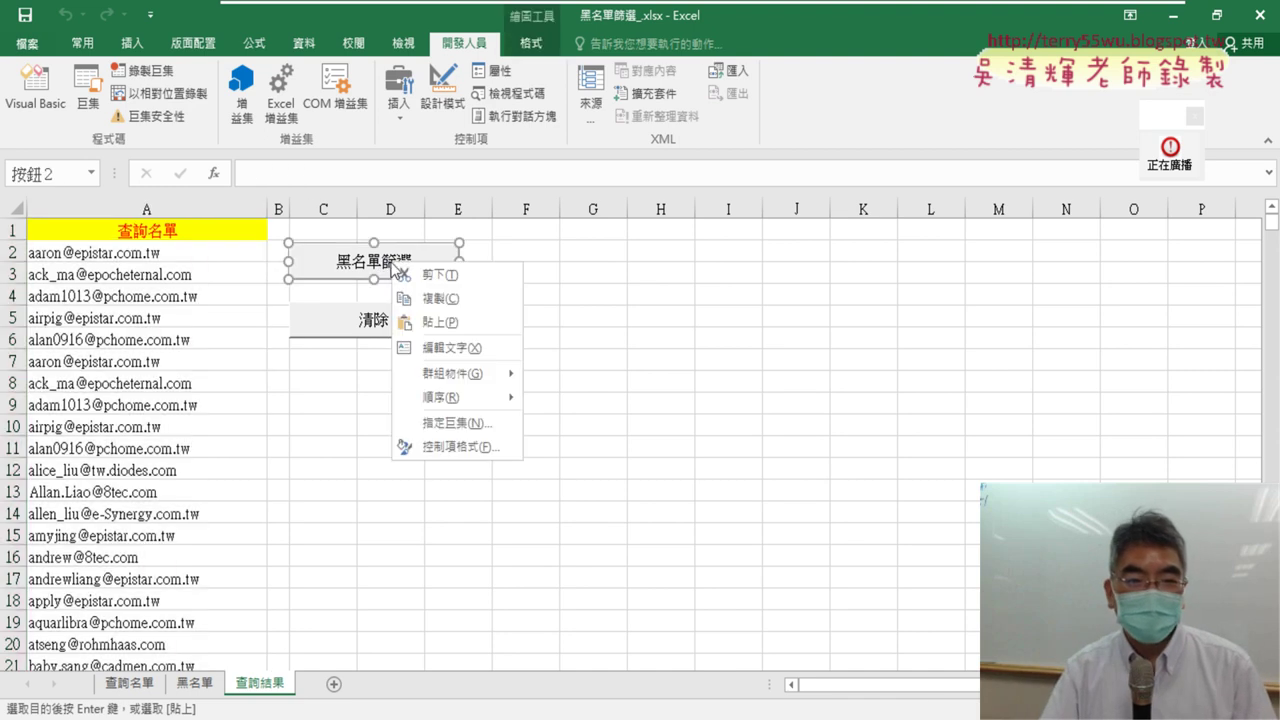
left_click(352, 465)
left_click(371, 323)
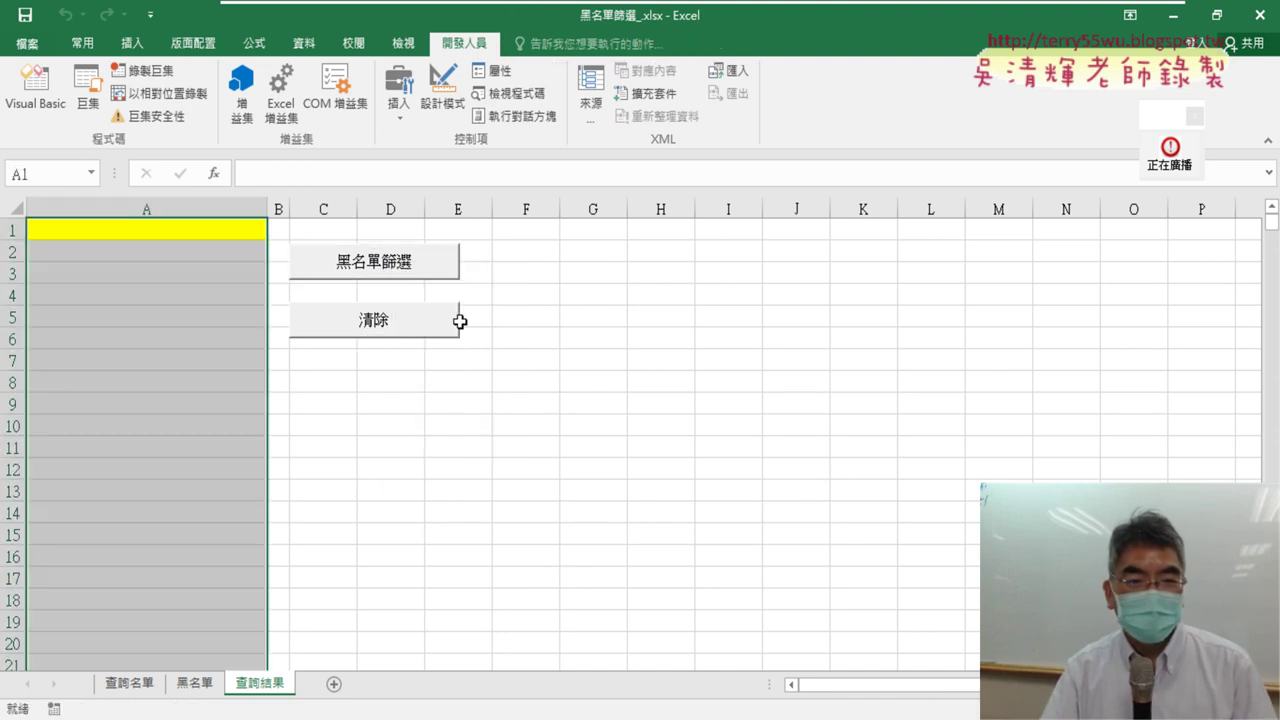
left_click(592, 317)
right_click(443, 276)
left_click(490, 426)
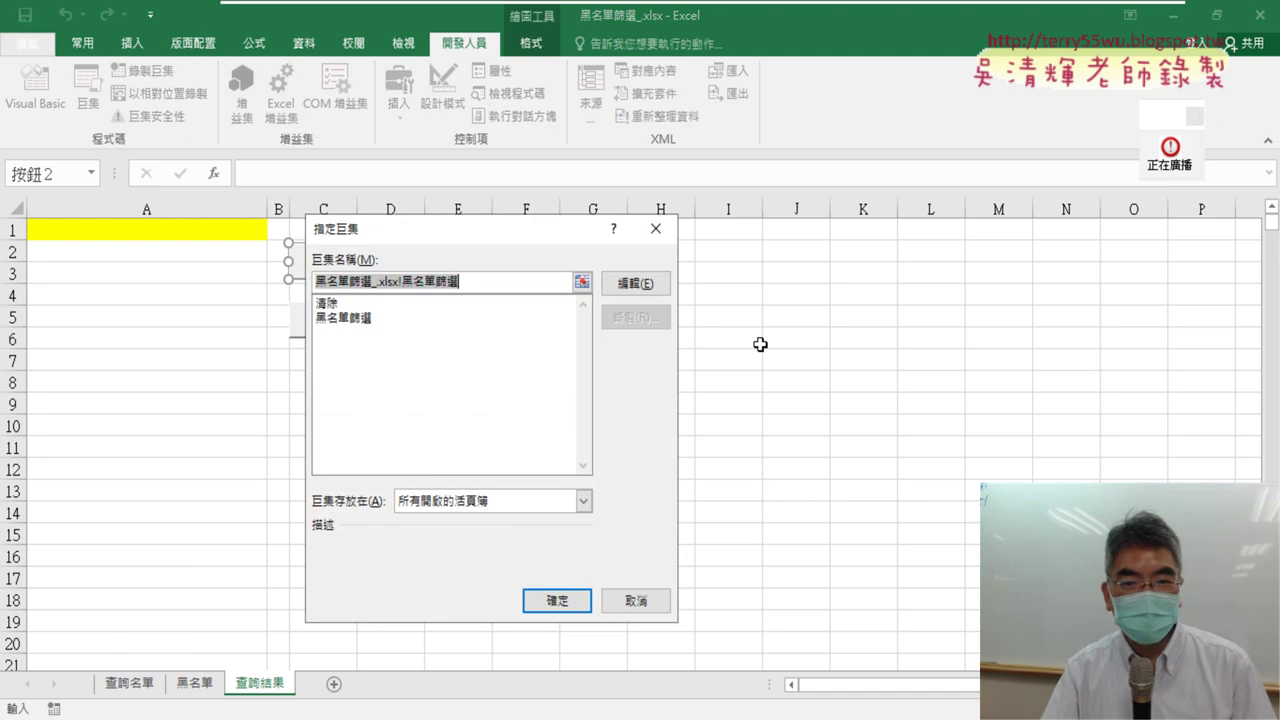
left_click(640, 283)
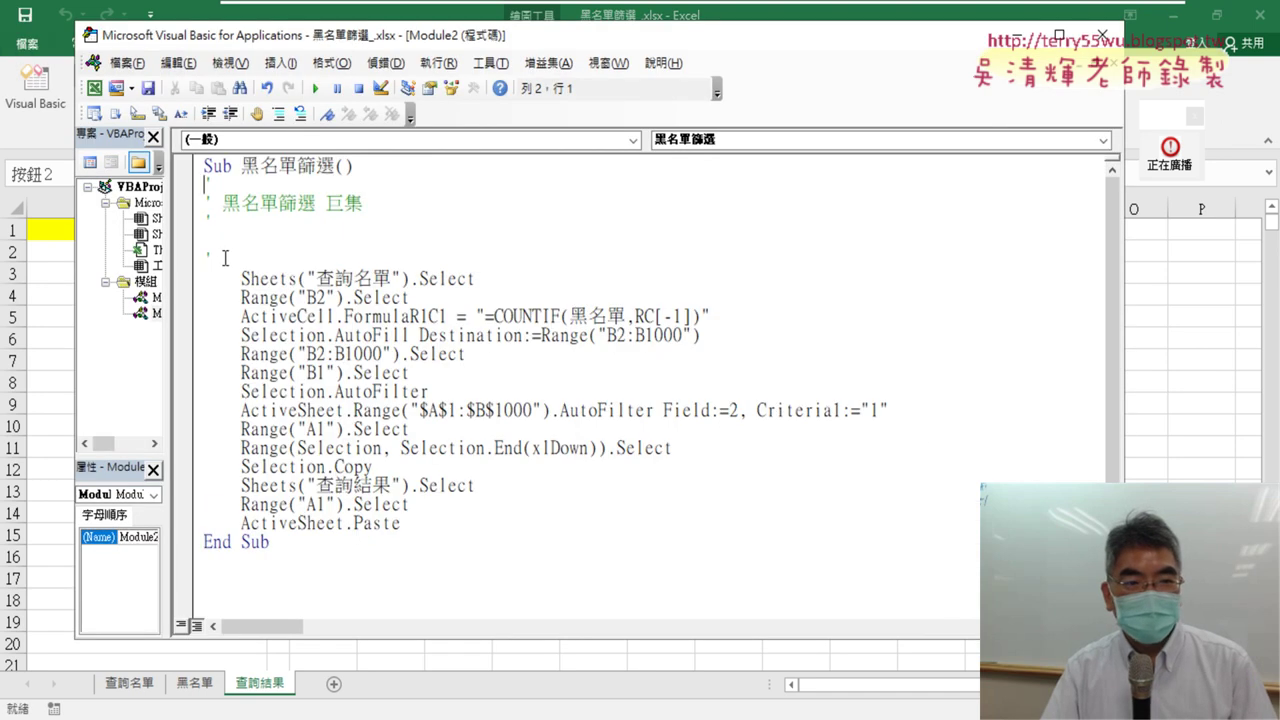
Replace the auto-generated comments with a '1. comment above the Sheets line and prepare the step 2 line
left_click_drag(225, 258, 204, 188)
key("Delete")
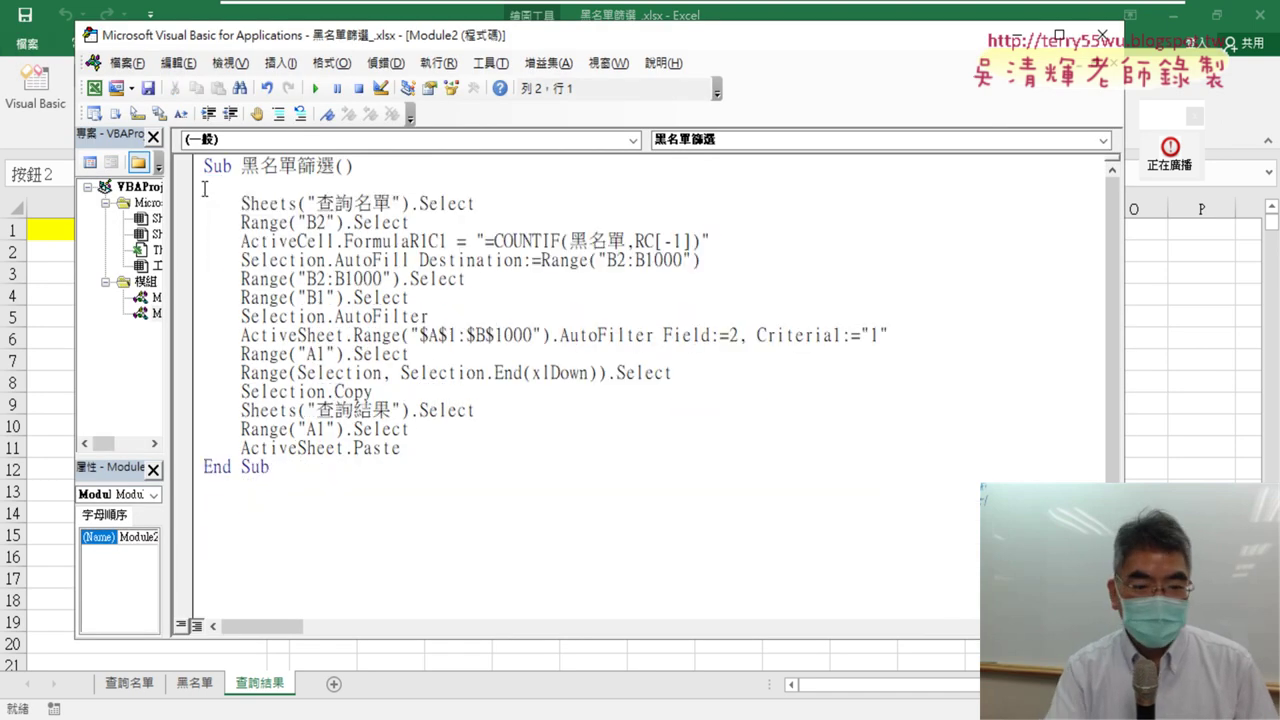
key("Tab")
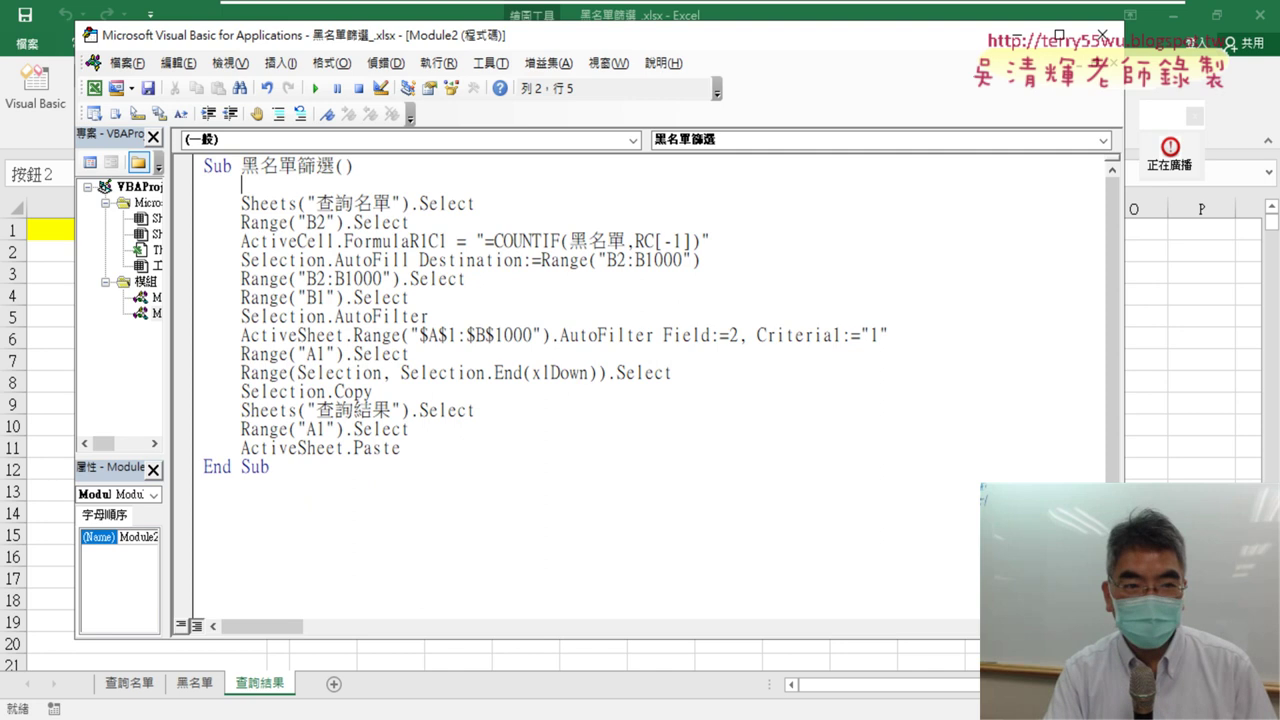
type("1.")
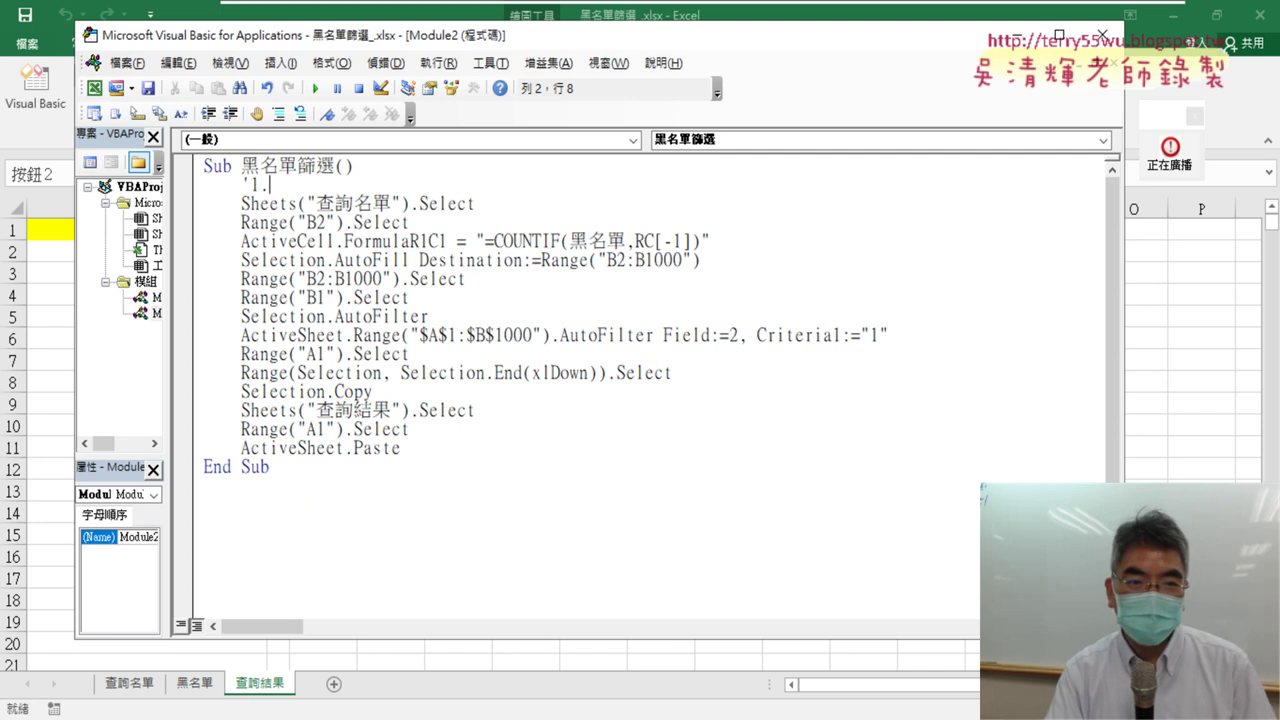
key("Down")
key("Return")
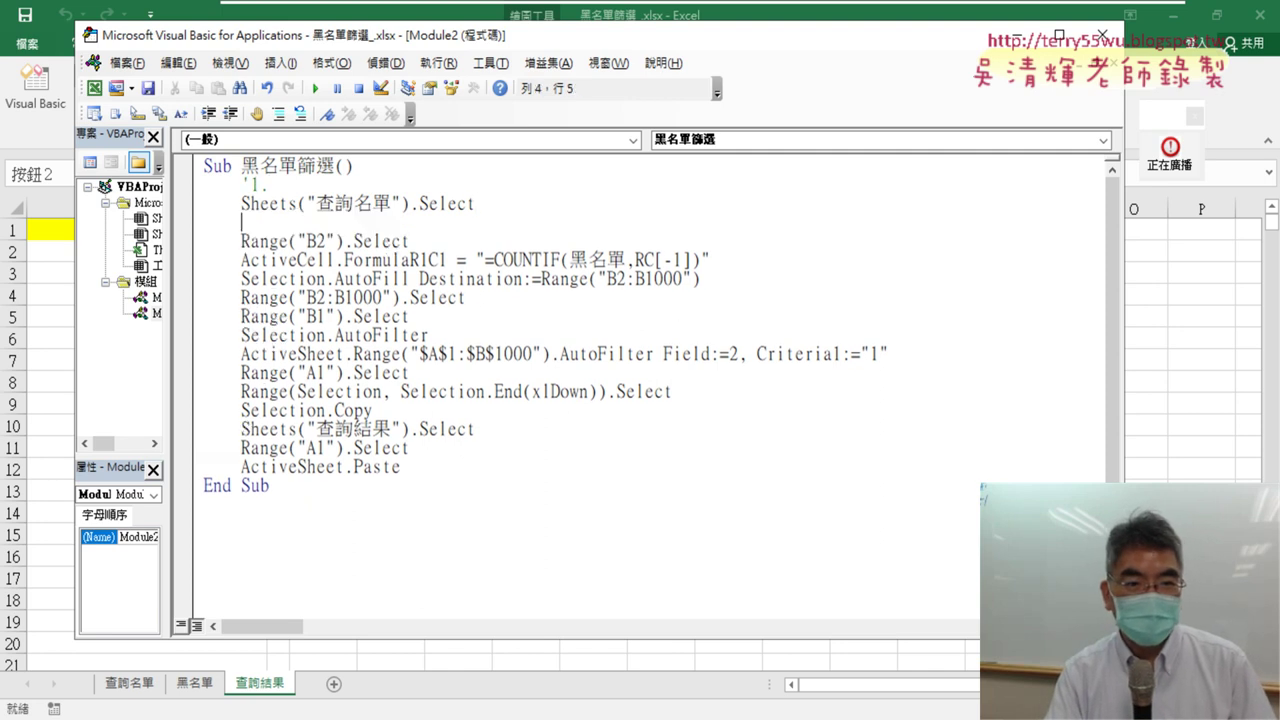
key("shift+End")
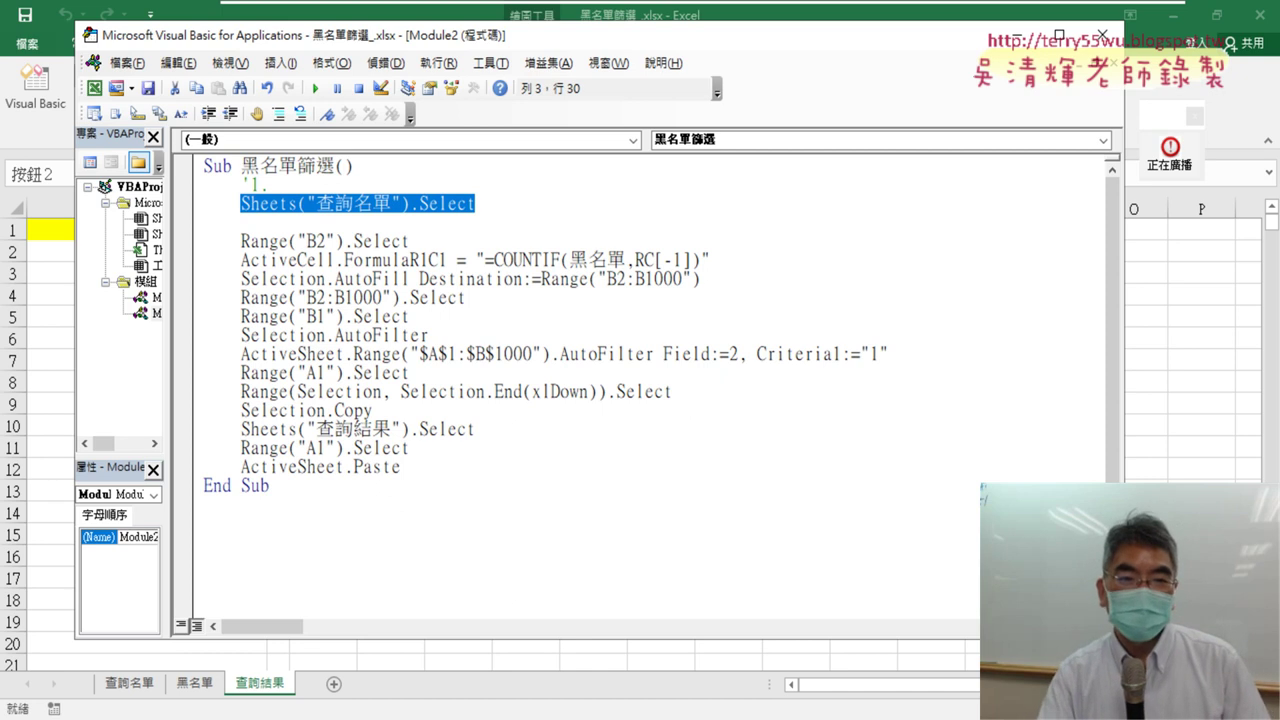
key("Down")
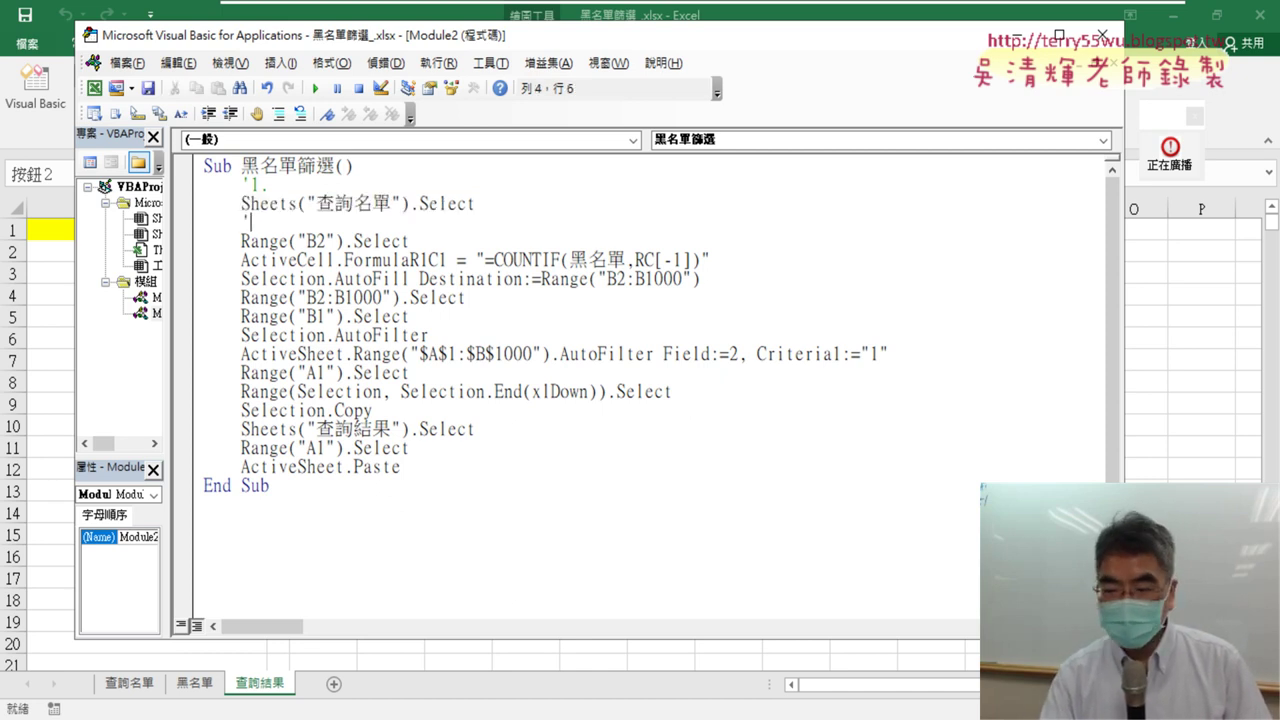
Finish the '2. comment and add a new line for the step 3 comment
type("2.")
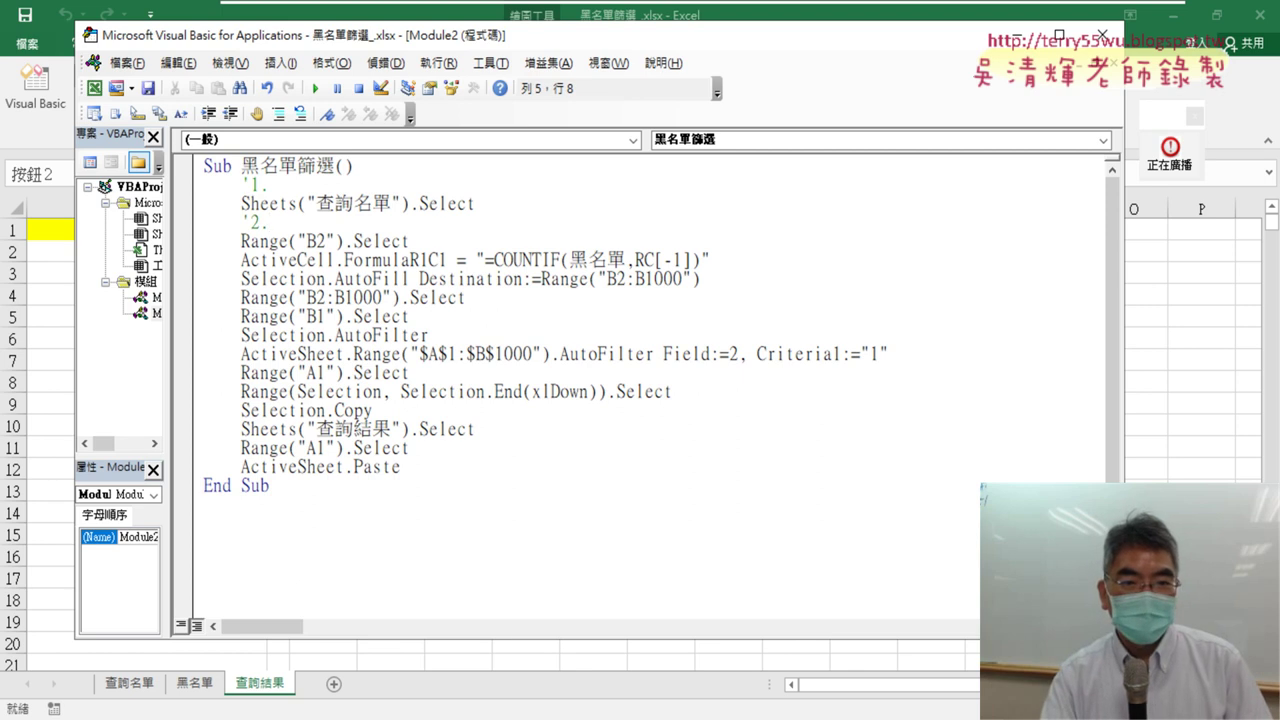
key("Down")
key("End")
key("Return")
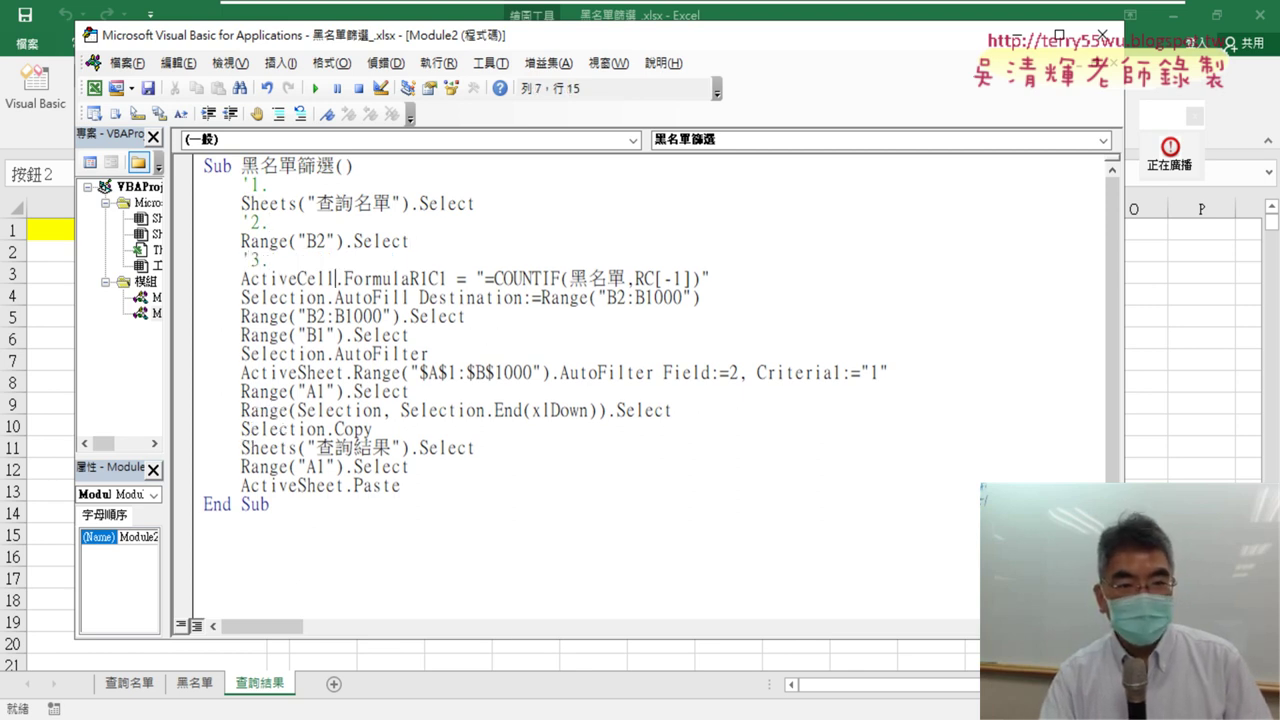
Highlight ActiveCell, FormulaR1C1, the COUNTIF formula and Selection, then begin the '4. comment line
left_click_drag(342, 278, 456, 278)
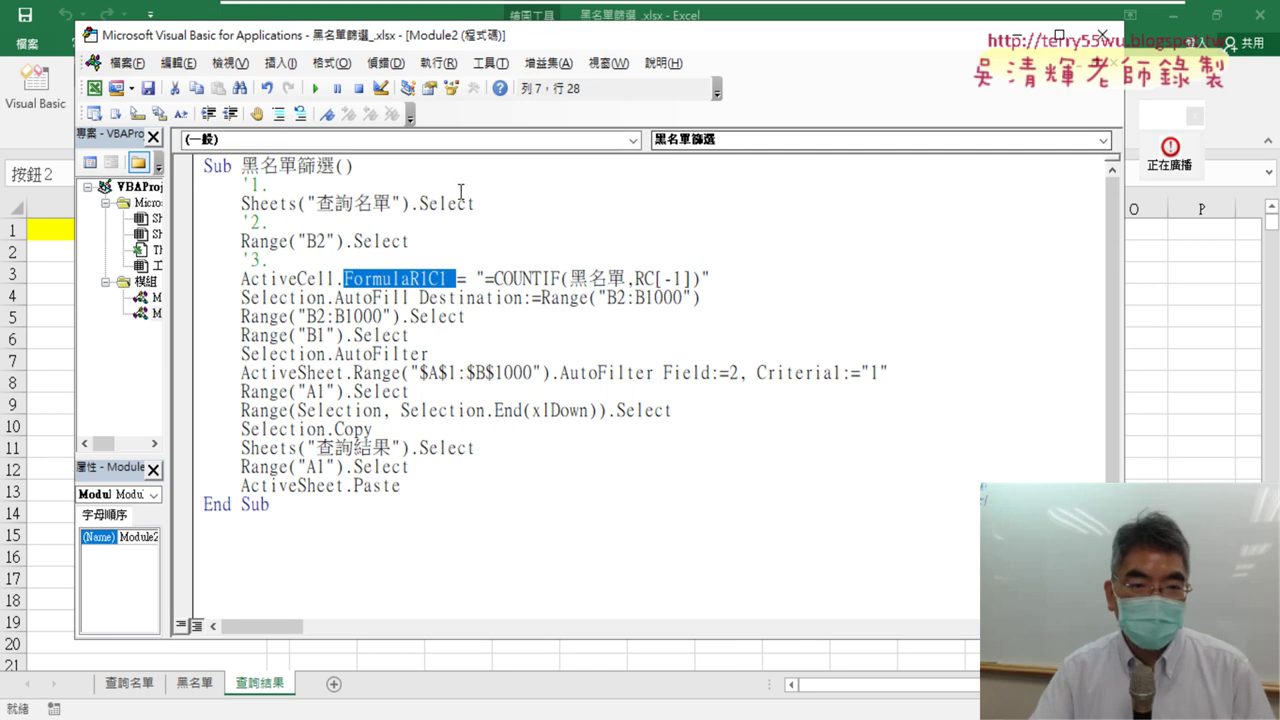
left_click_drag(334, 278, 242, 280)
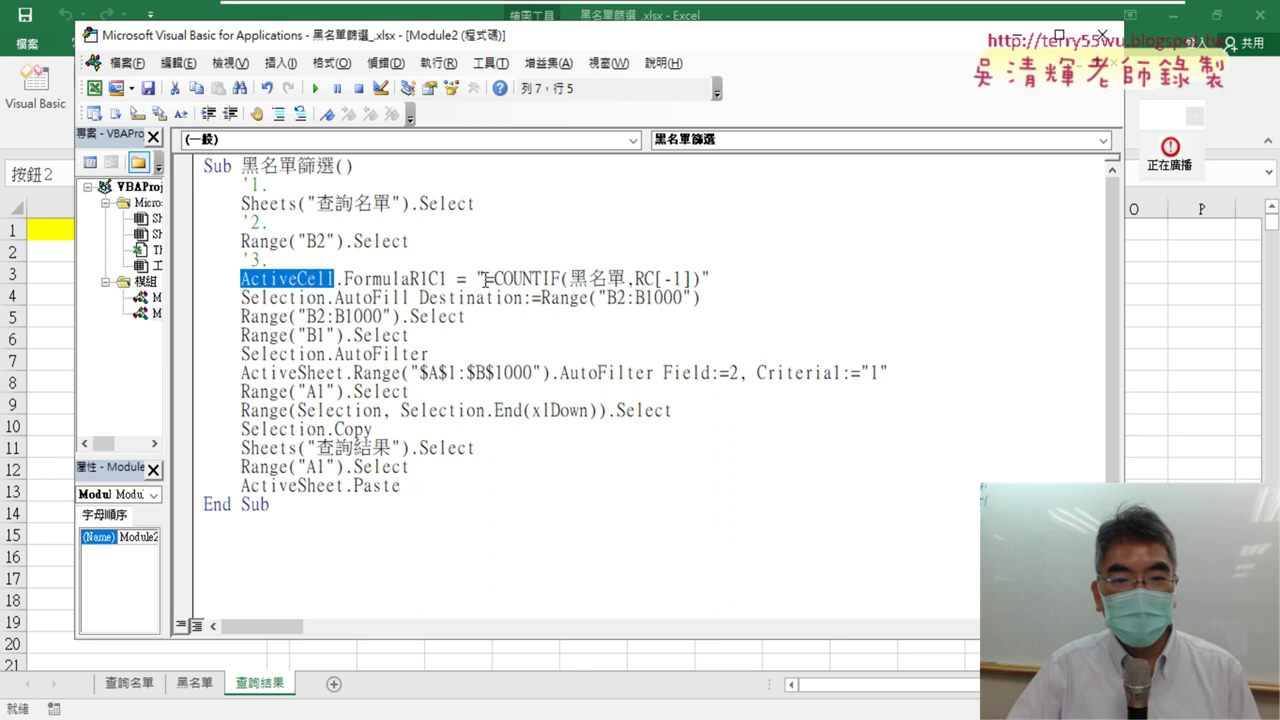
left_click_drag(484, 279, 698, 272)
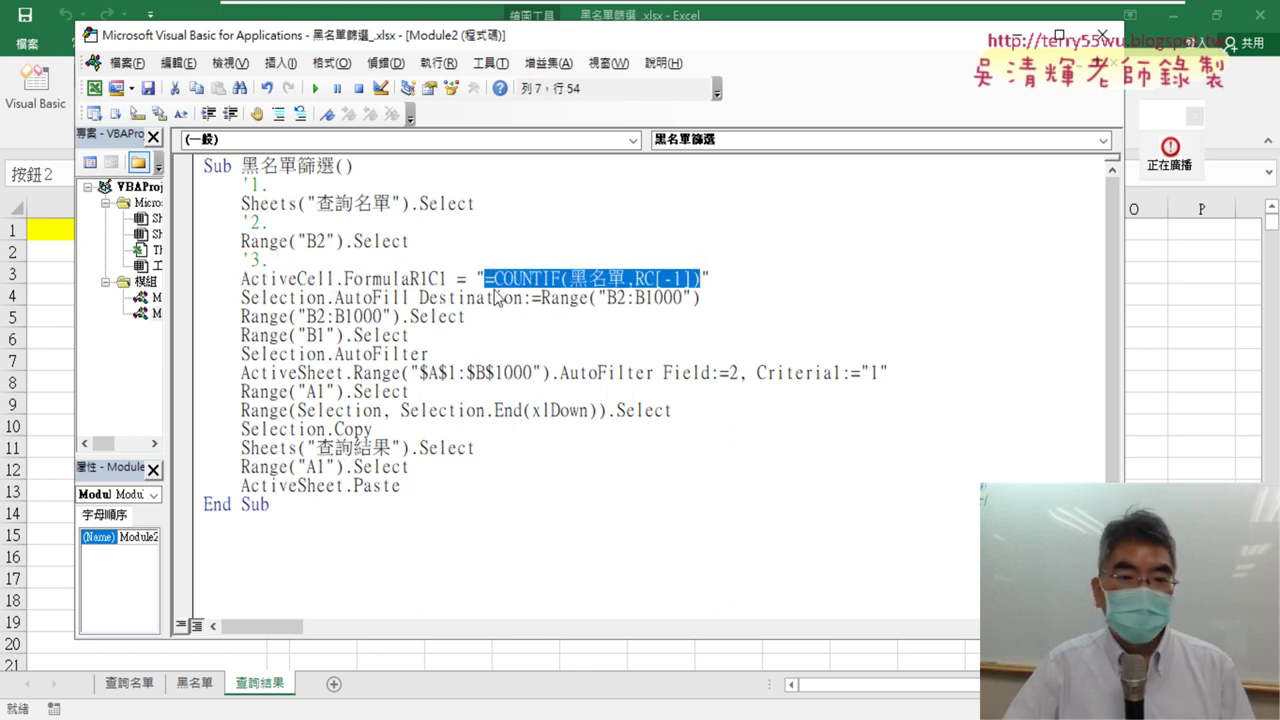
left_click_drag(328, 297, 246, 297)
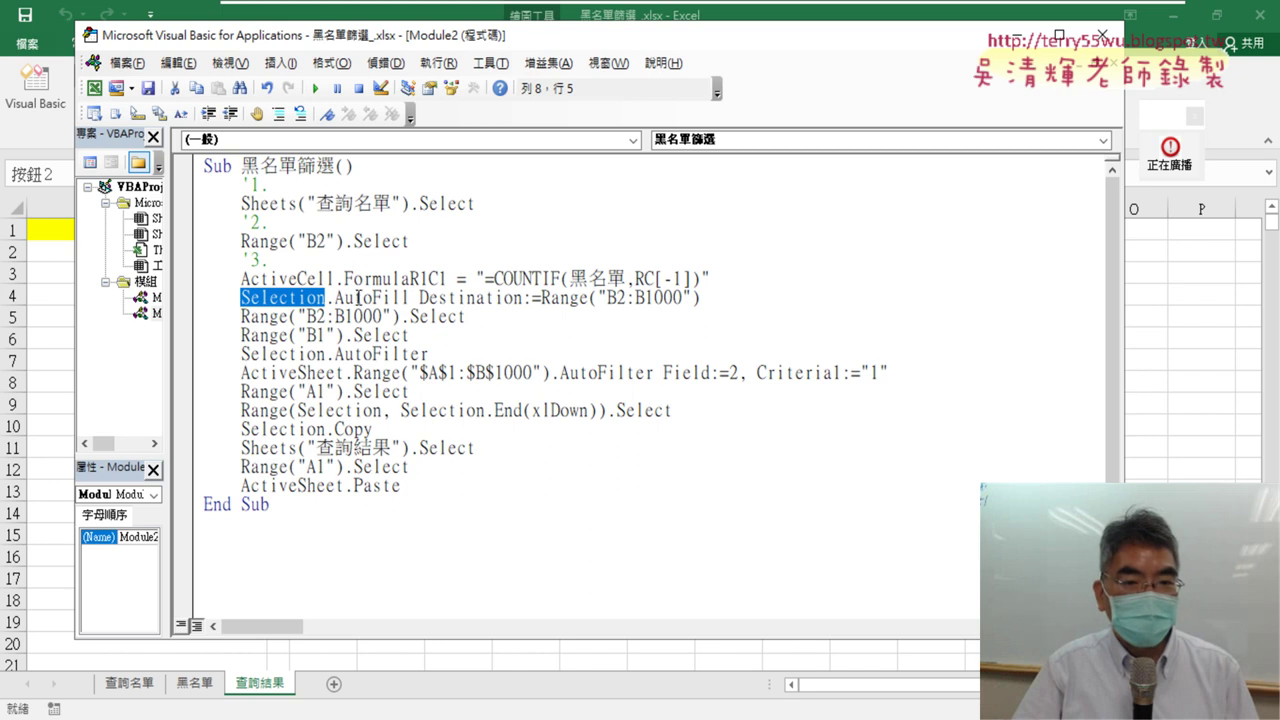
left_click(735, 278)
key("Return")
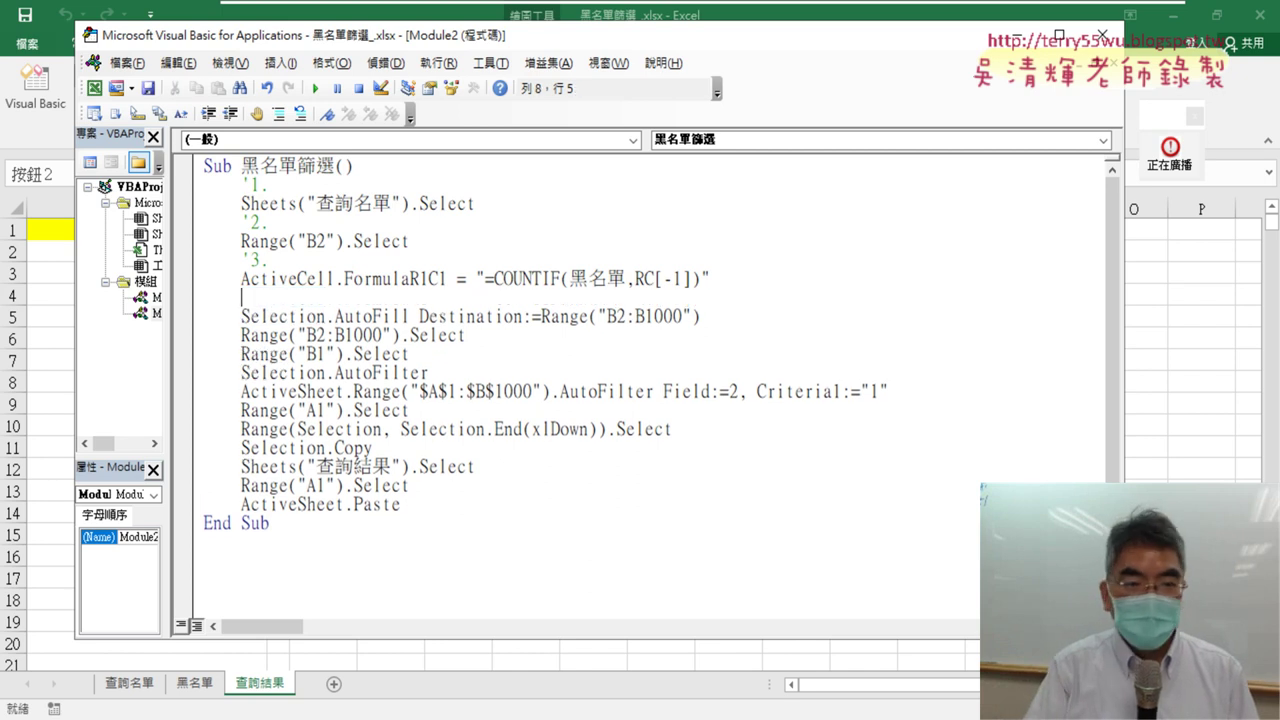
type("ㄘ'4.")
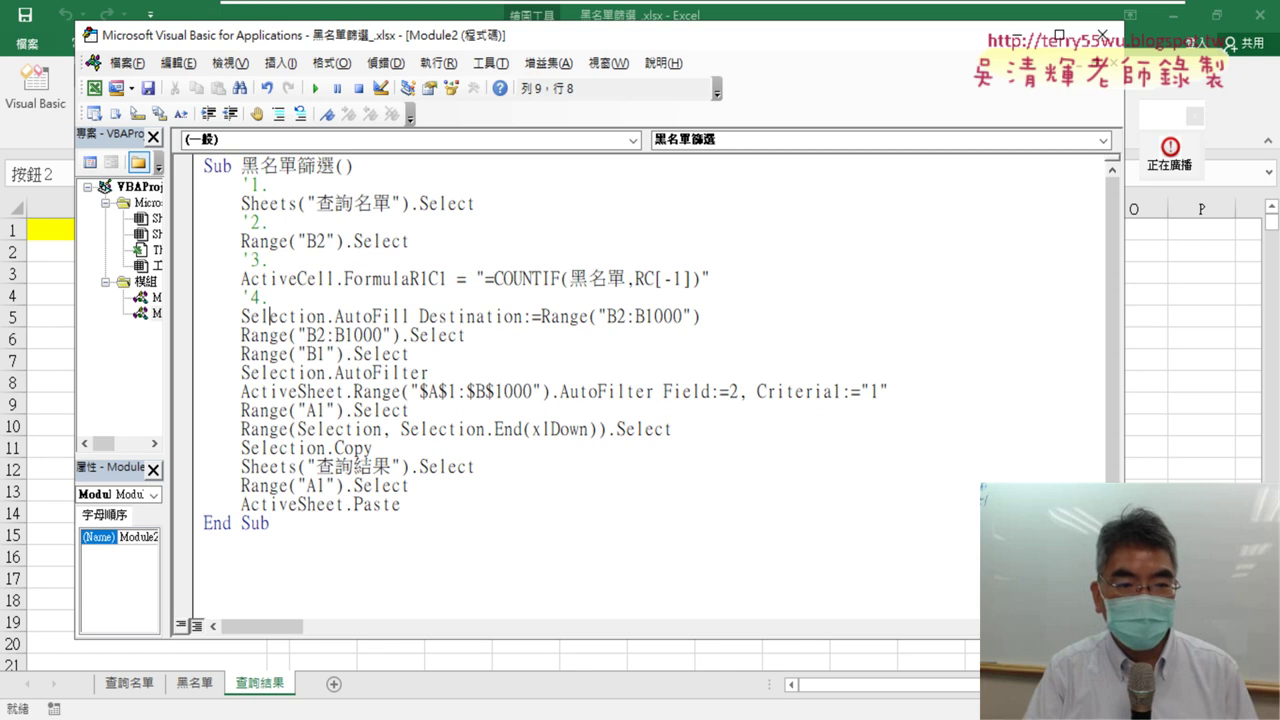
Insert comment lines for step 5, above the Range A1 copy line, and before the paste steps
left_click(269, 335)
key("End")
key("Return")
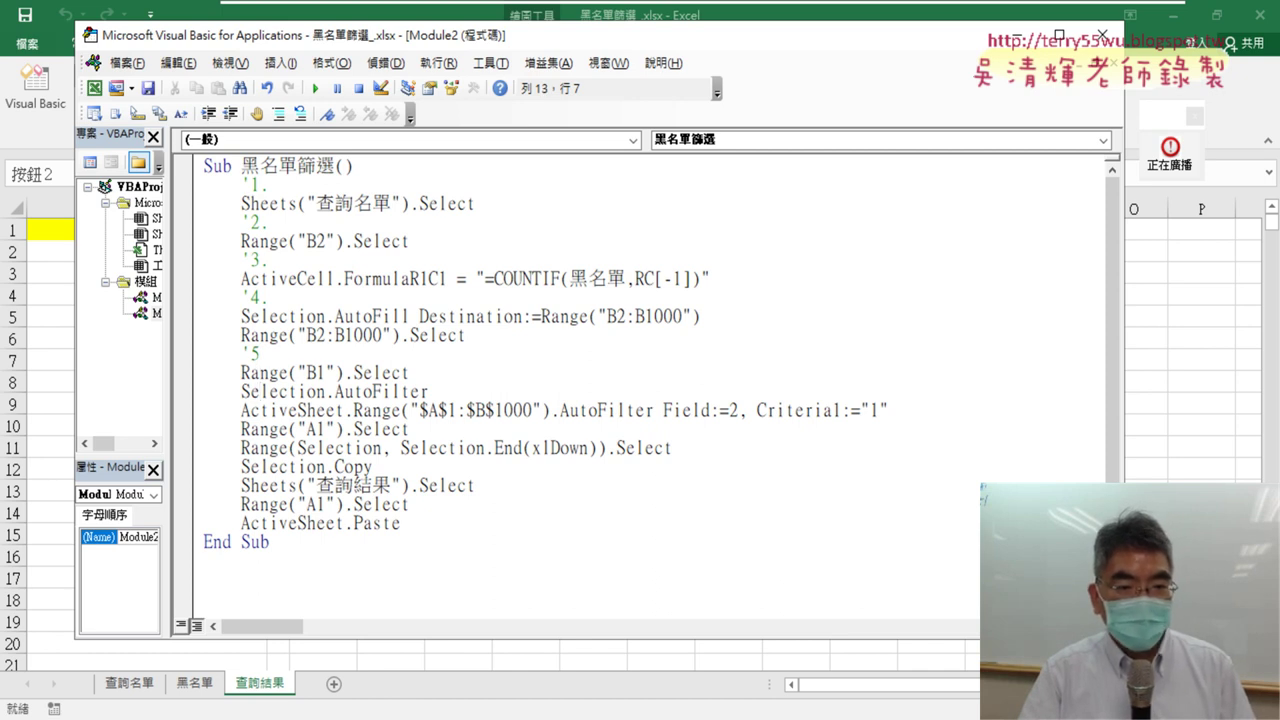
key("shift+End")
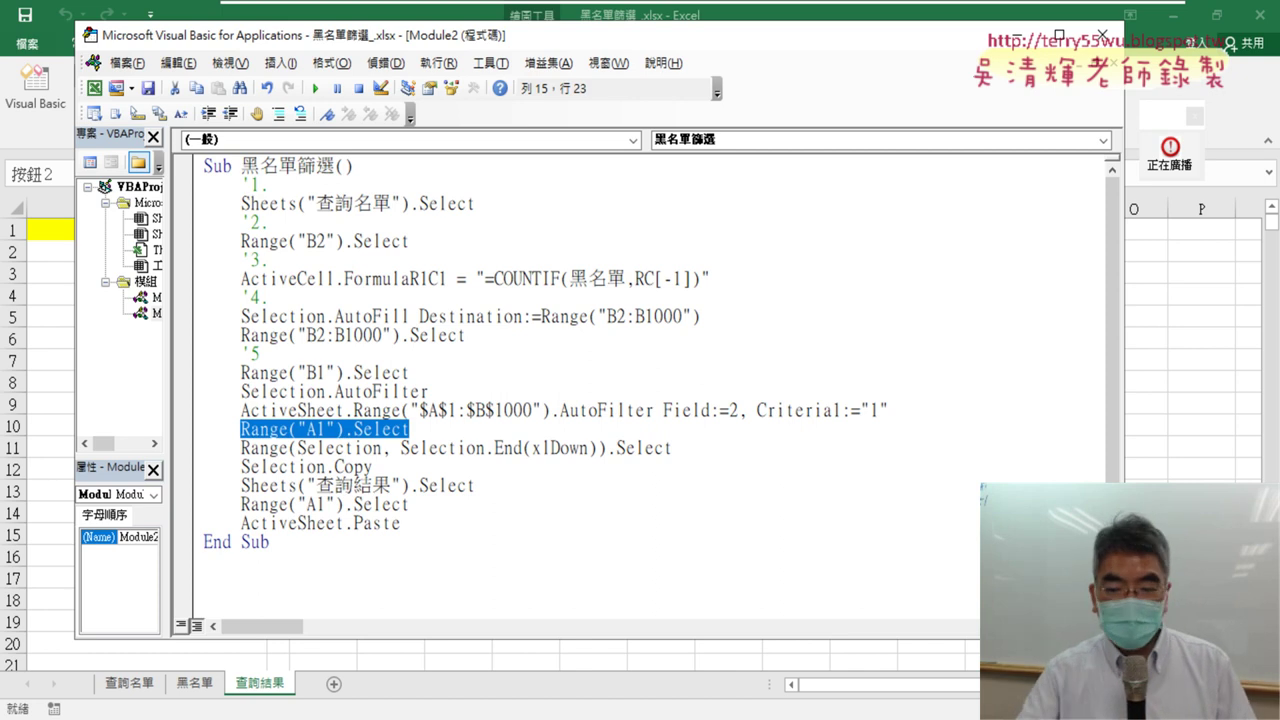
key("Home")
key("Return")
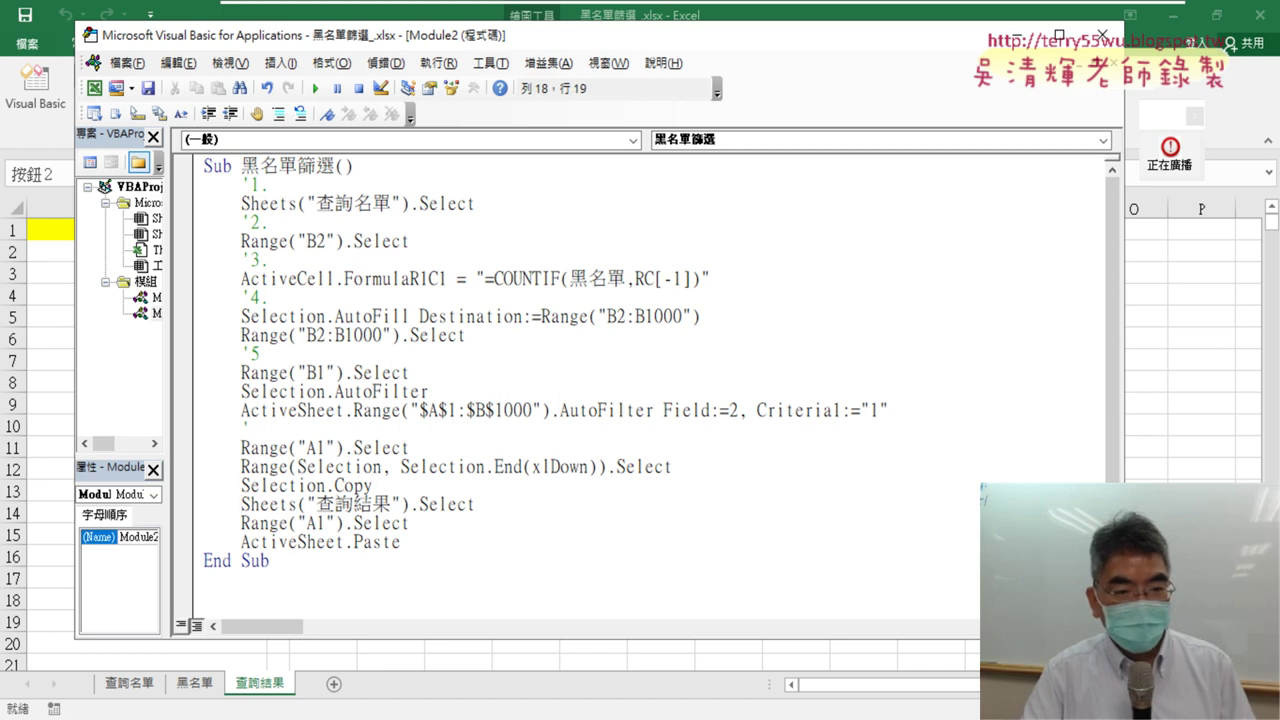
key("Return")
type("'")
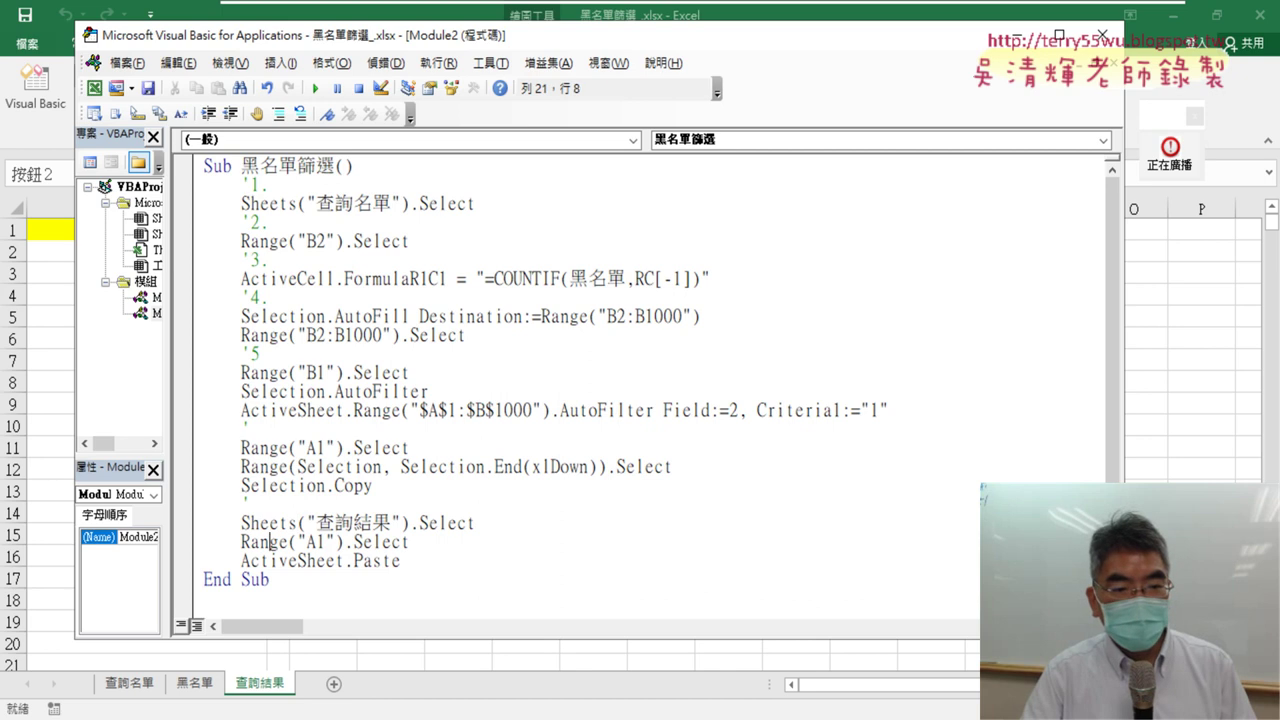
Highlight the Range A1 line and the Copy and Paste methods to explain them
key("shift+End")
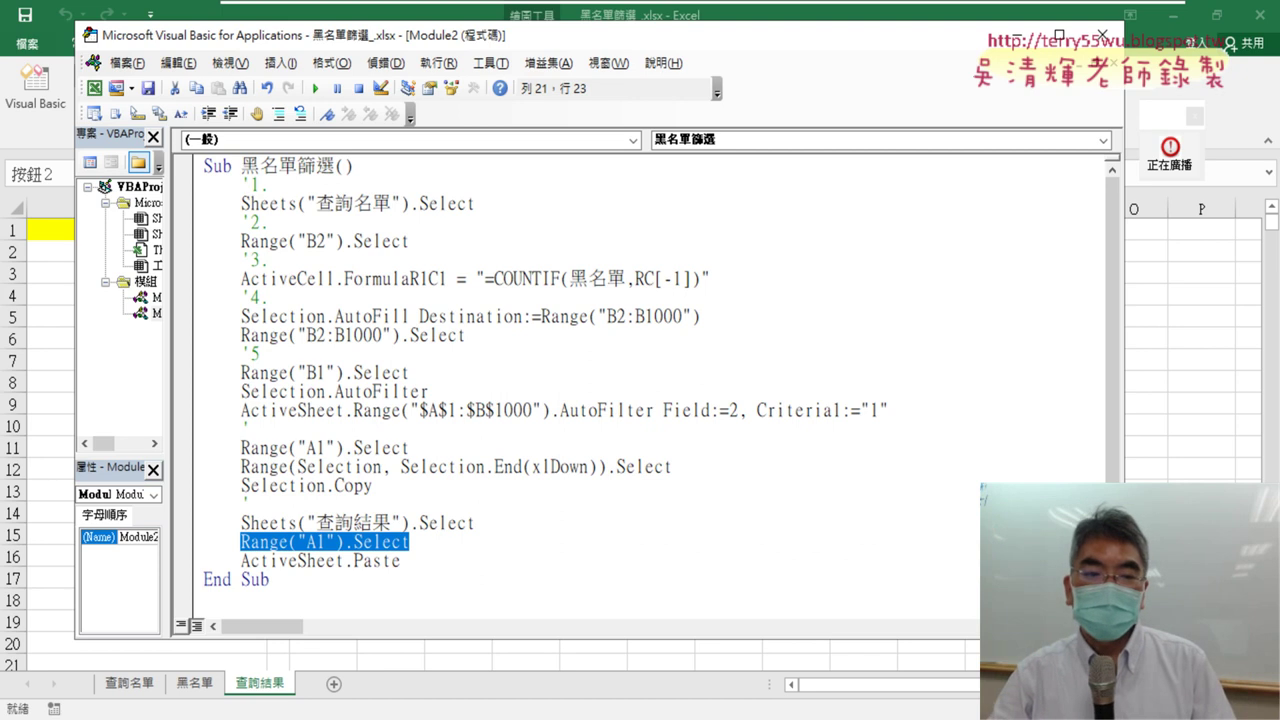
left_click(410, 522)
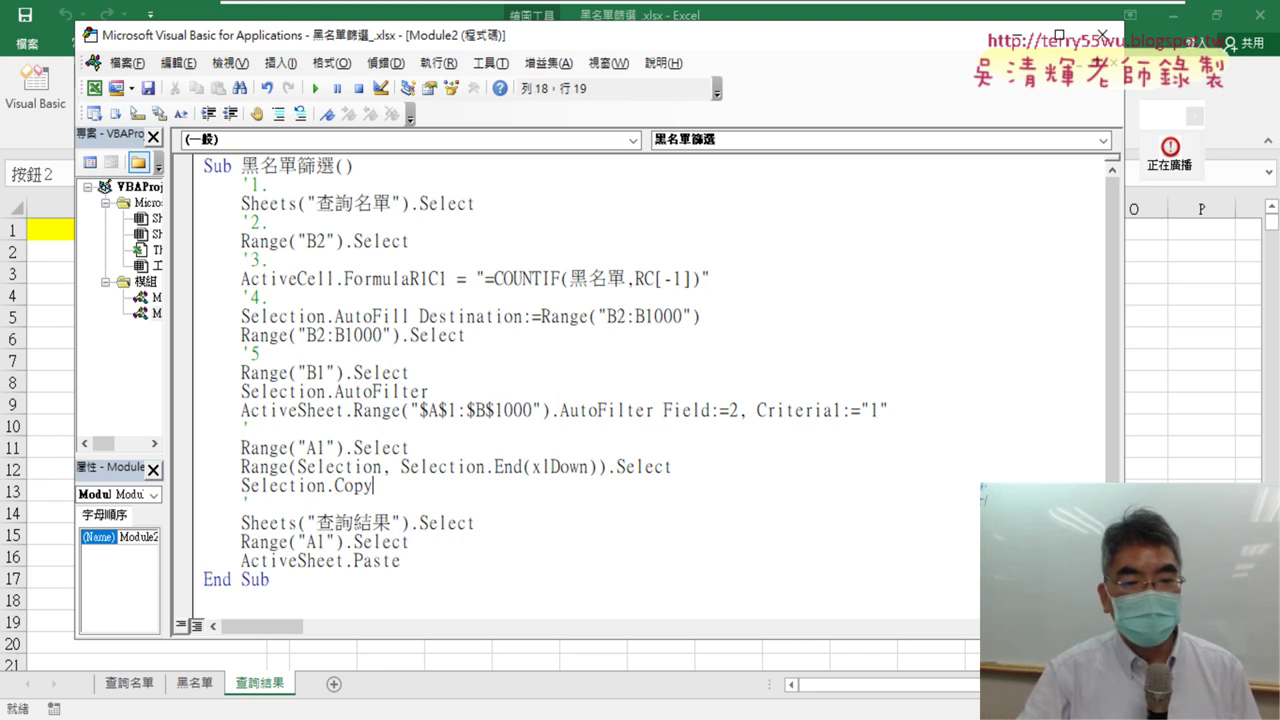
key("shift+Left")
key("shift+Left")
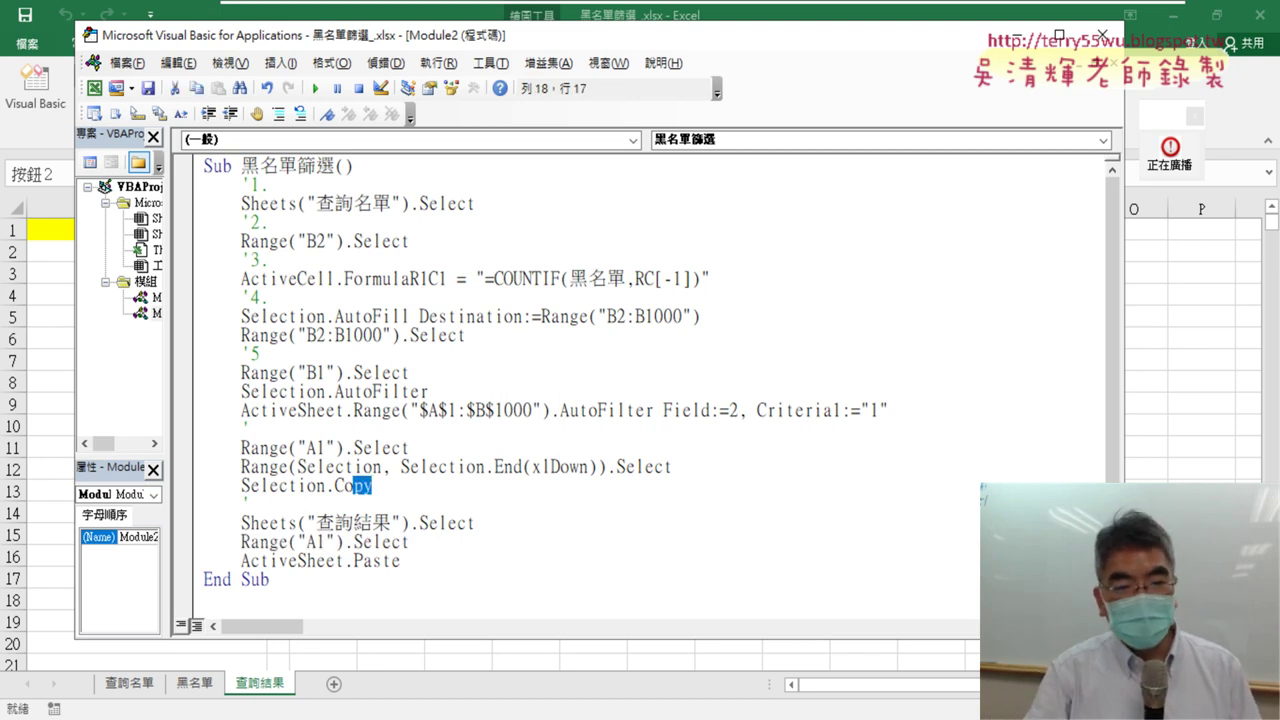
key("shift+Left")
key("shift+Left")
key("shift+Left")
key("Down")
key("Down")
key("Down")
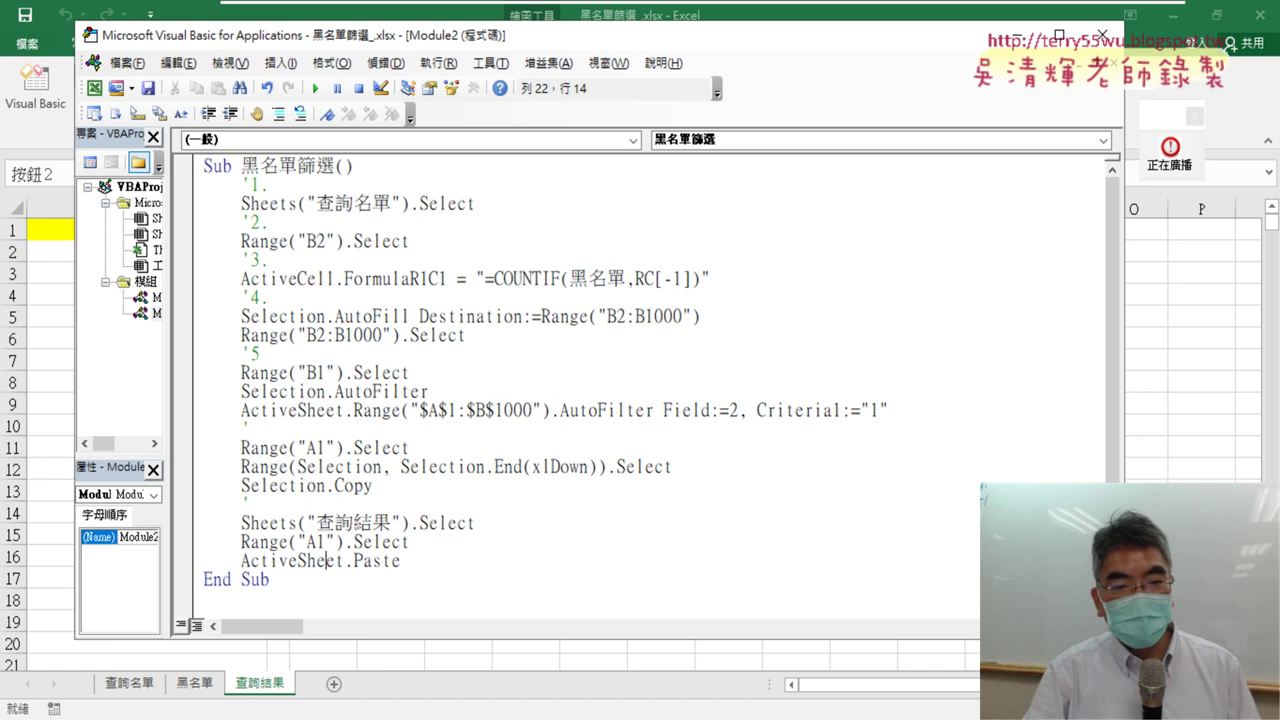
key("shift+Right")
key("shift+Right")
key("shift+Right")
key("shift+Right")
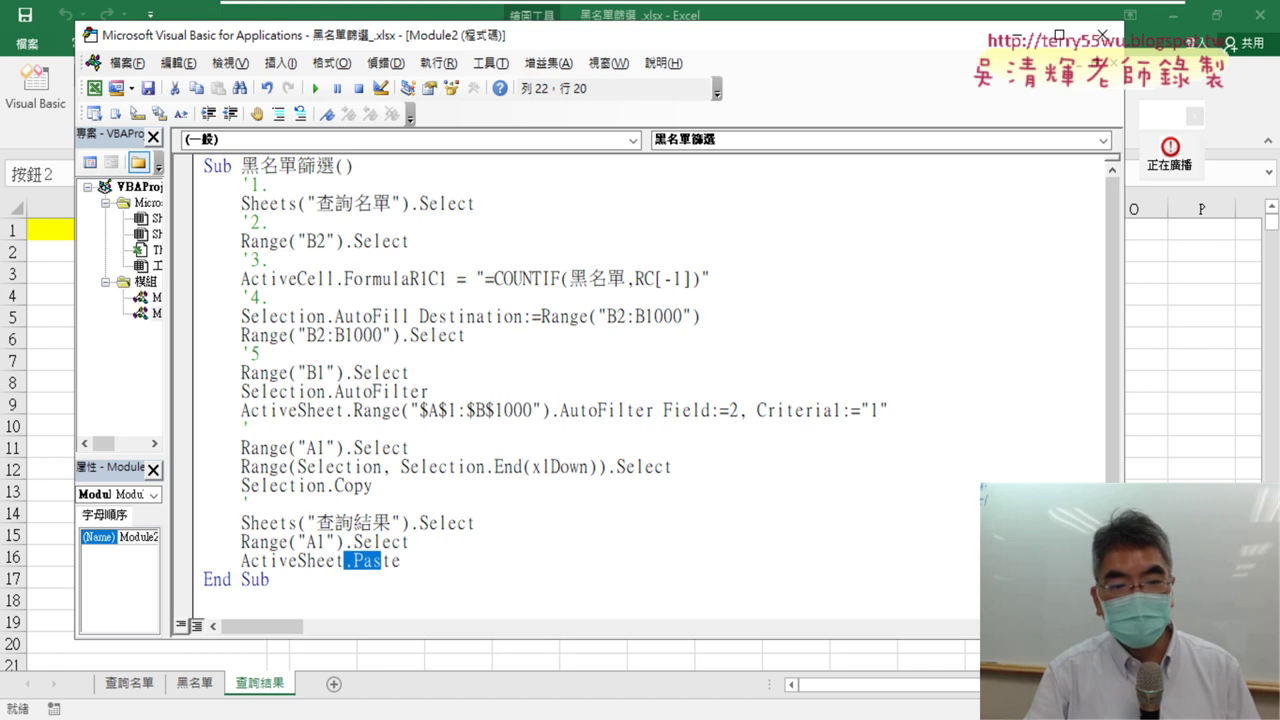
key("shift+Right")
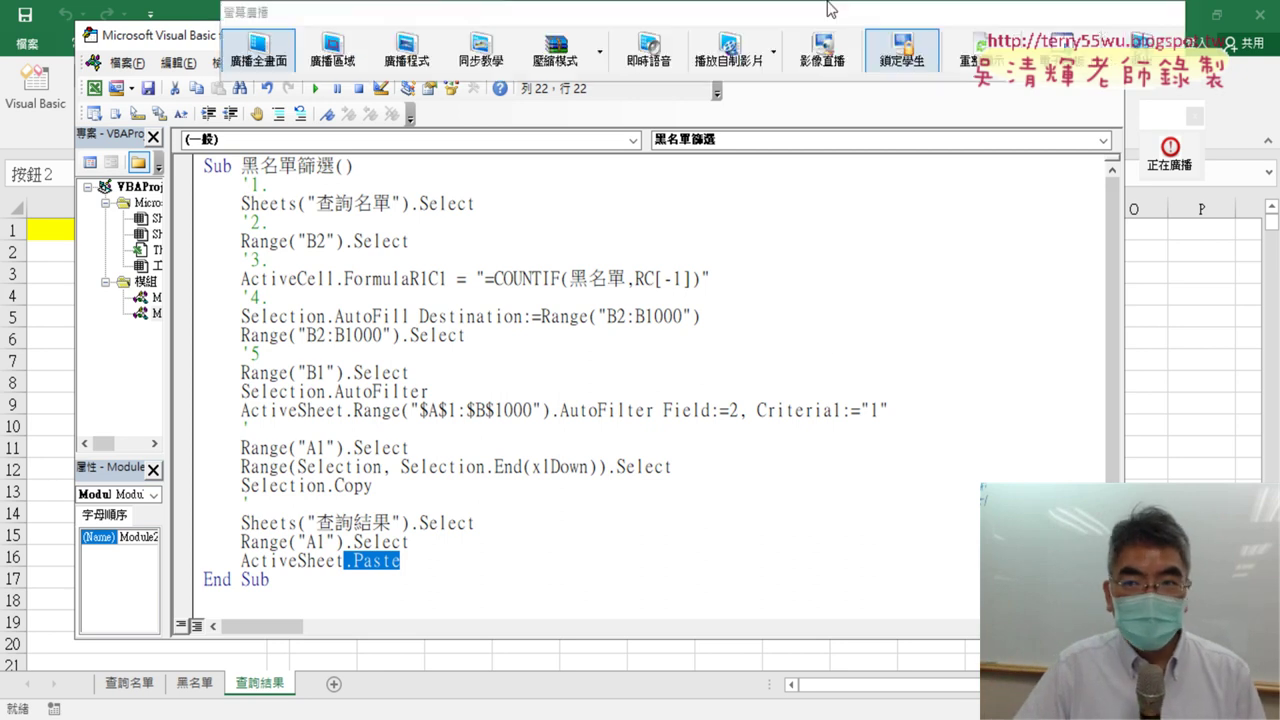
Minimize the EVO class management console and bring the Google Docs code document forward
left_click(1140, 45)
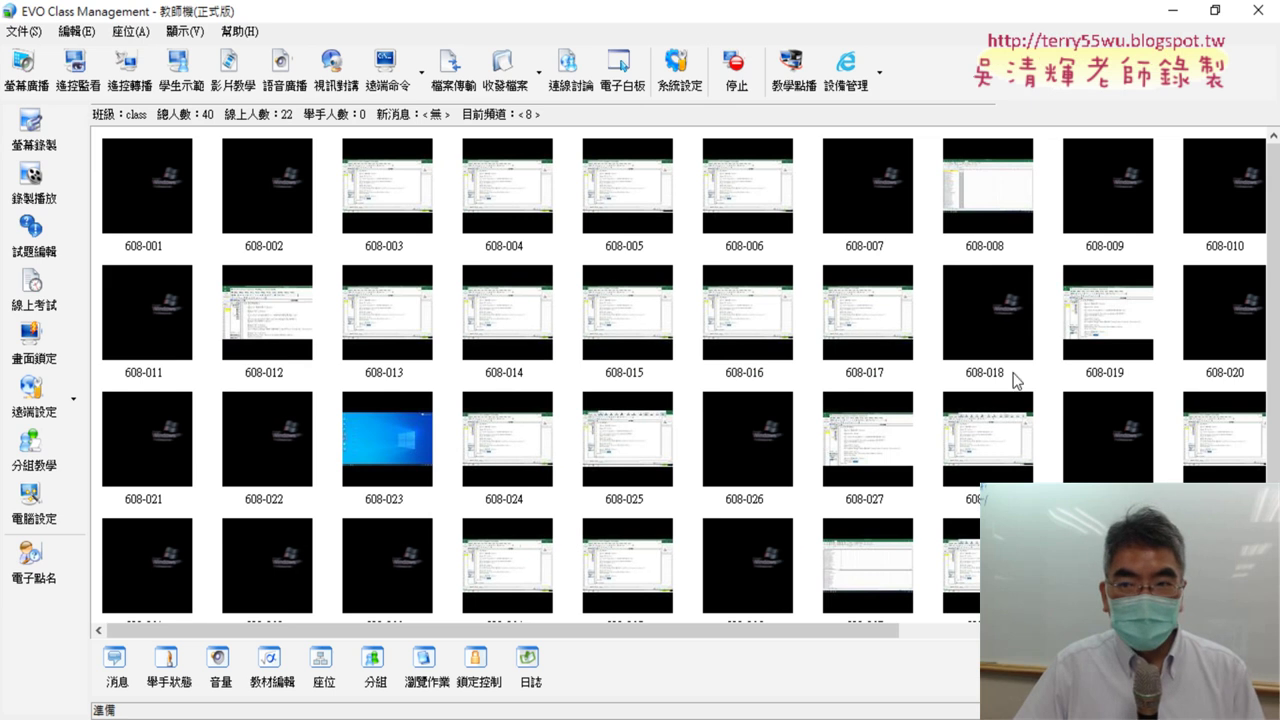
left_click(1170, 10)
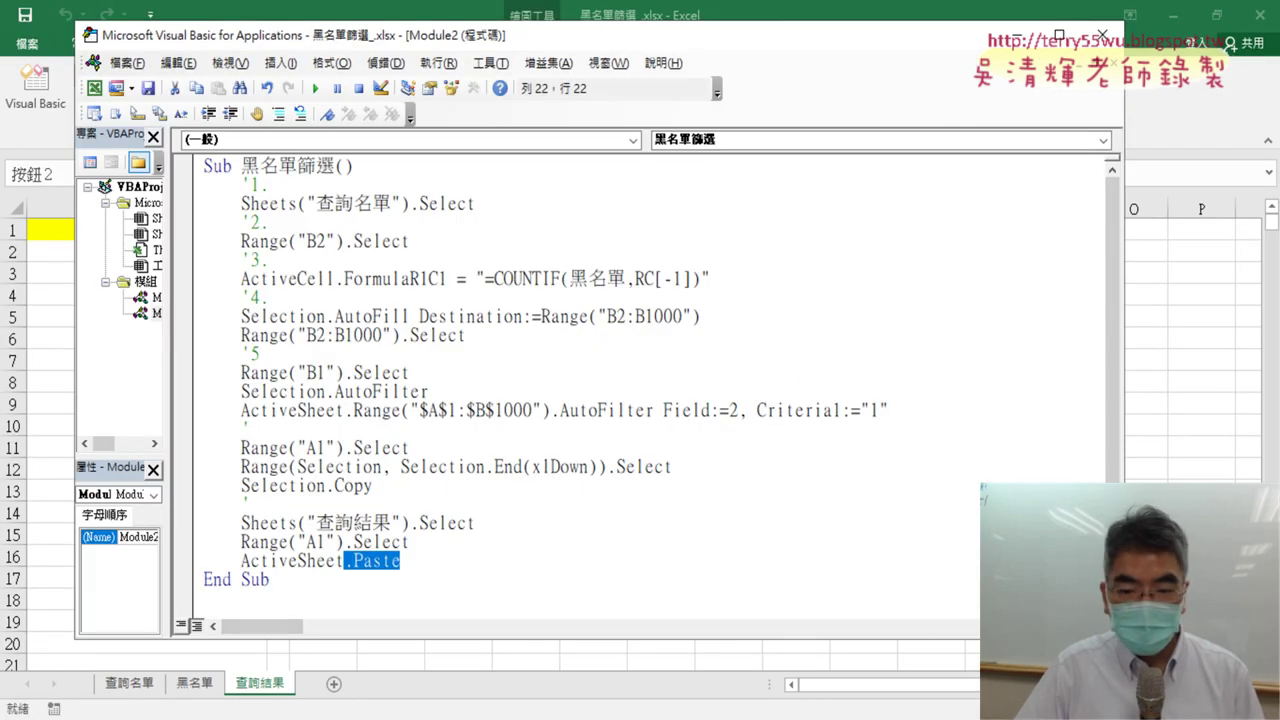
key("alt+Tab")
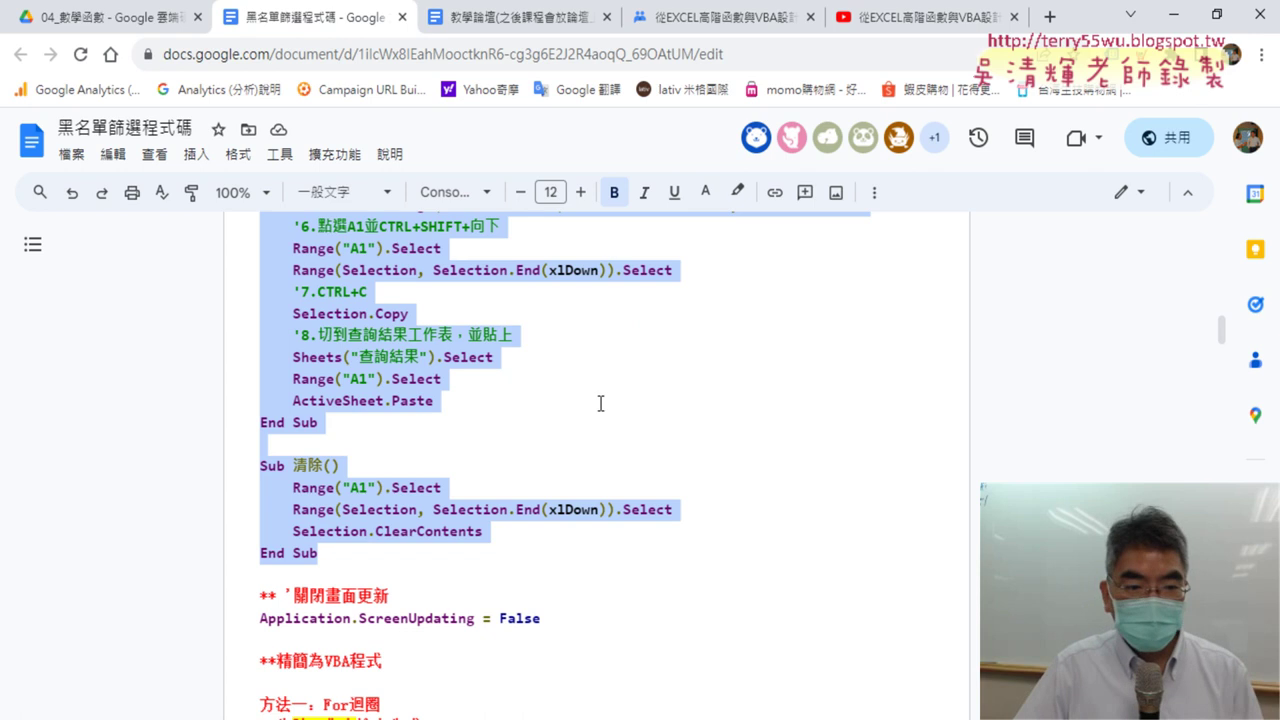
Select the 黑名單篩選 macro code from End Sub up to its Sub header in the document
scroll(600, 403, "up", 3)
scroll(600, 403, "down", 1)
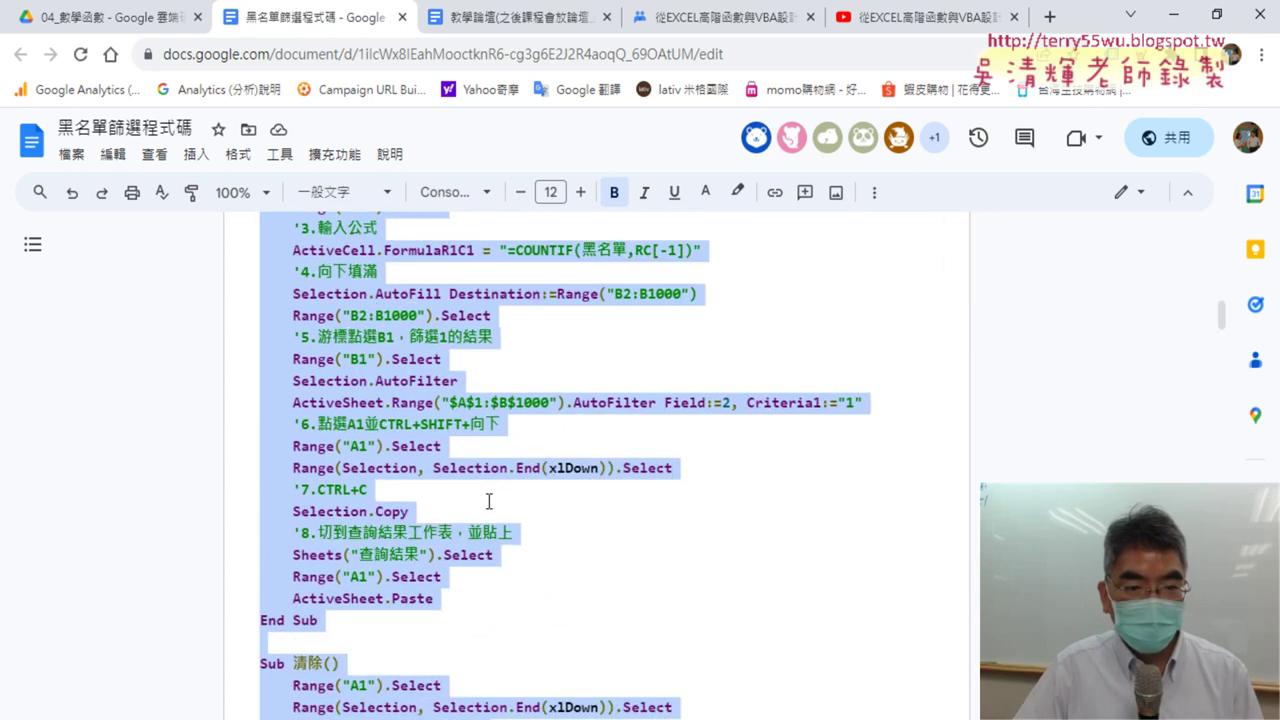
left_click(390, 554)
left_click_drag(346, 619, 244, 493)
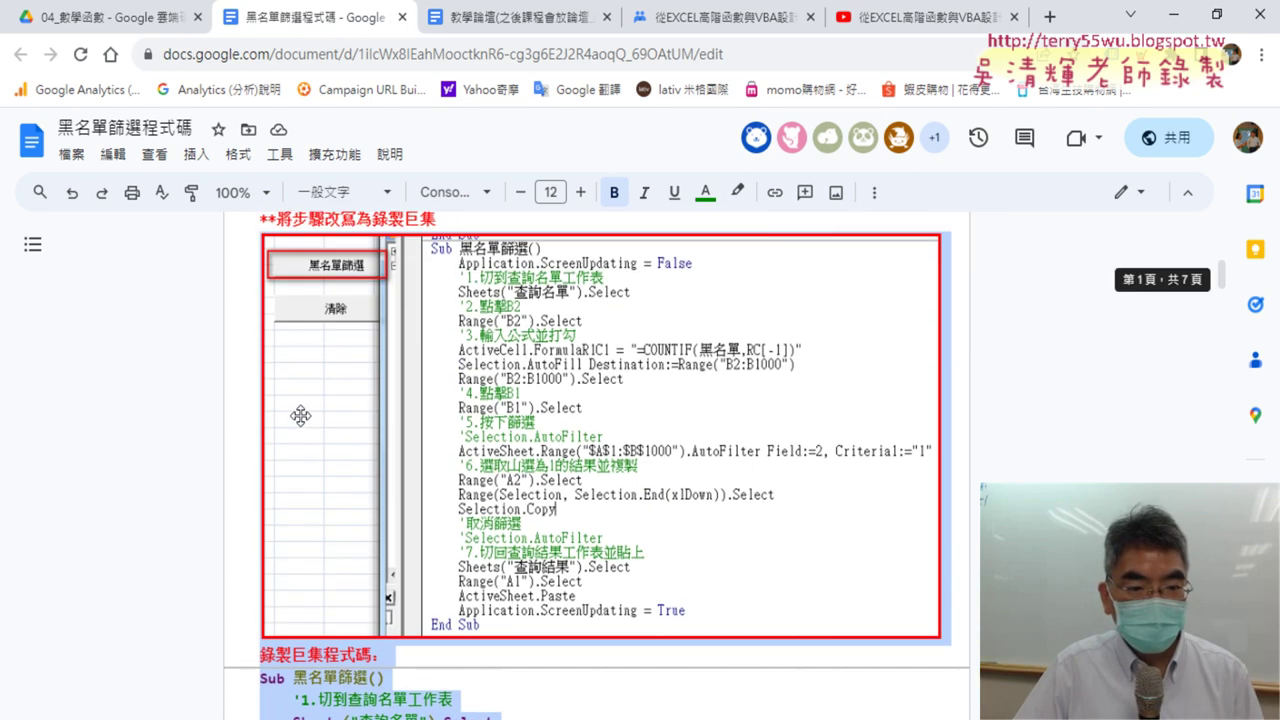